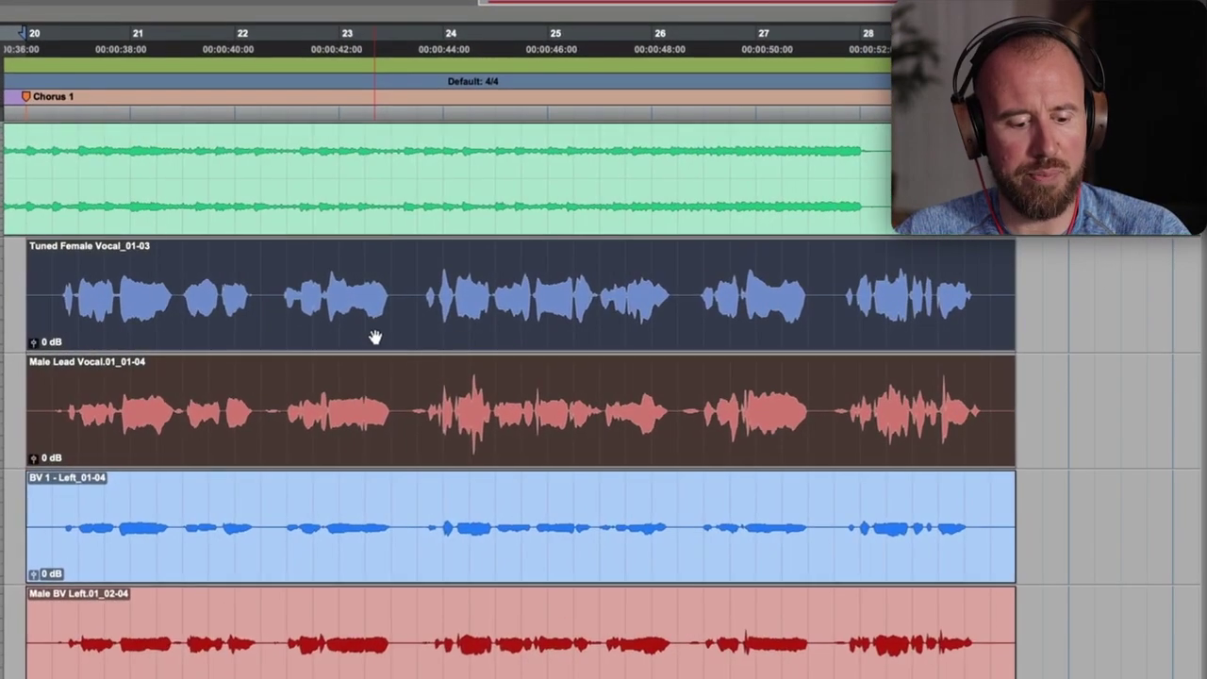
# Open the clip in VocAlign 6 Pro; capture the tuned female vocal as guide and male lead as dub
pyautogui.keyDown('alt'); pyautogui.keyDown('shift'); pyautogui.rightClick(386, 313); pyautogui.keyUp('shift'); pyautogui.keyUp('alt')
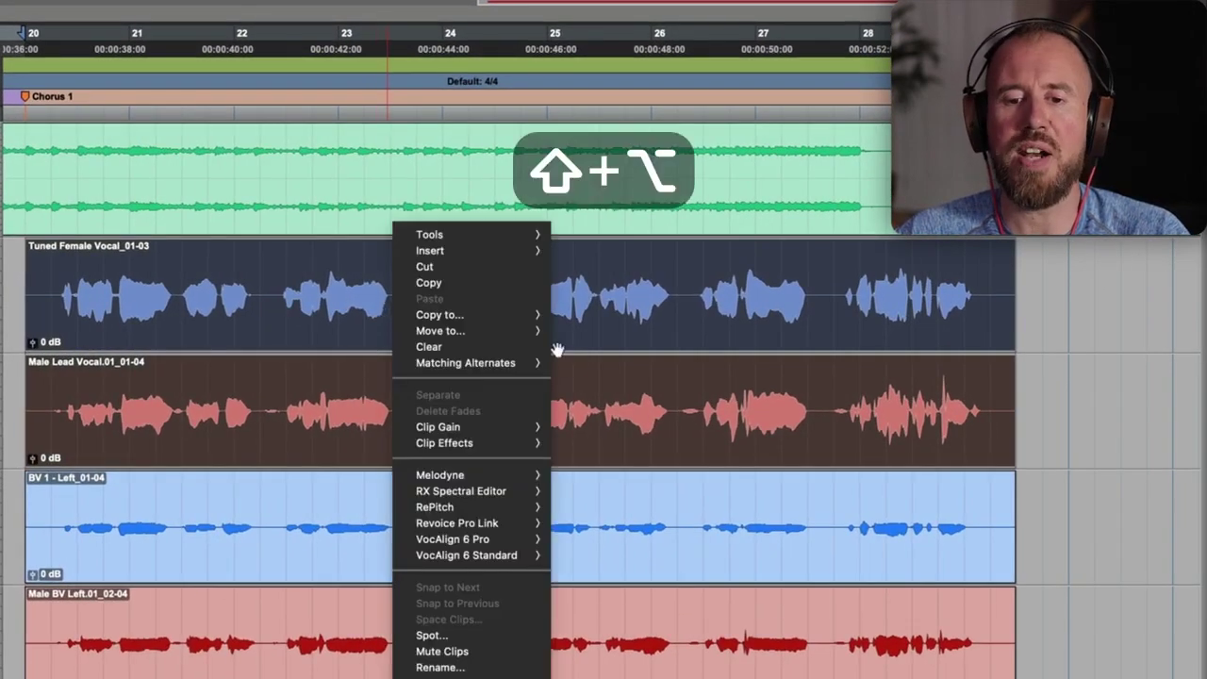
pyautogui.moveTo(493, 545)
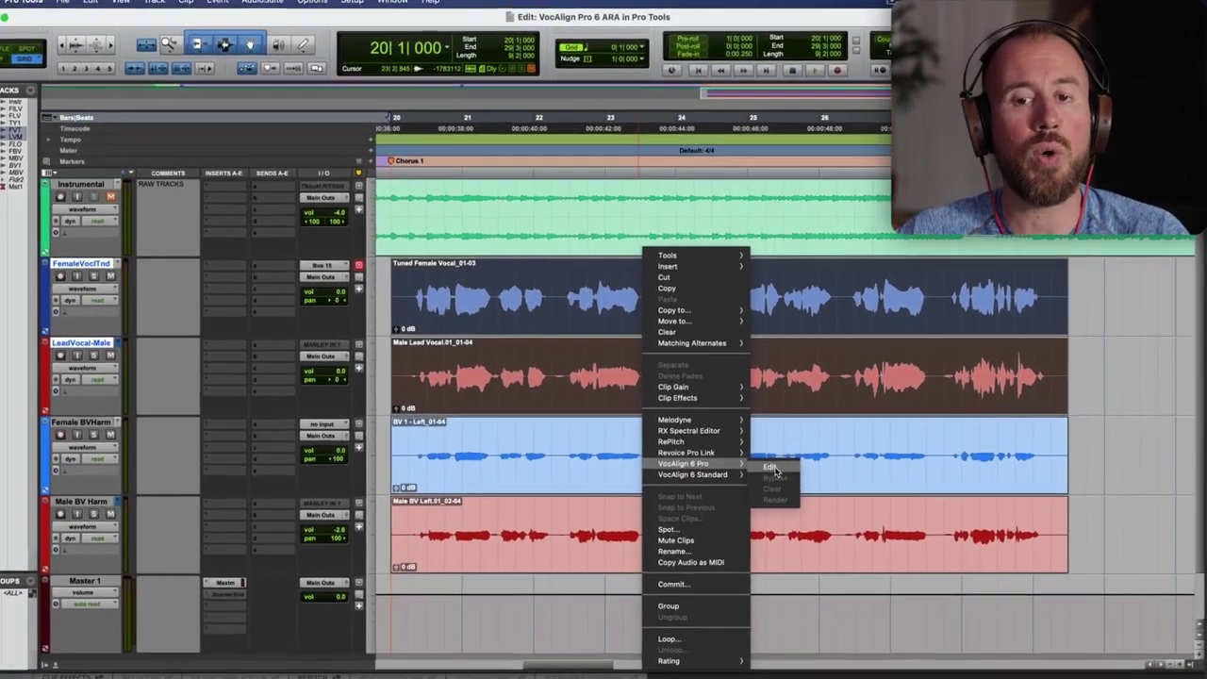
pyautogui.click(579, 544)
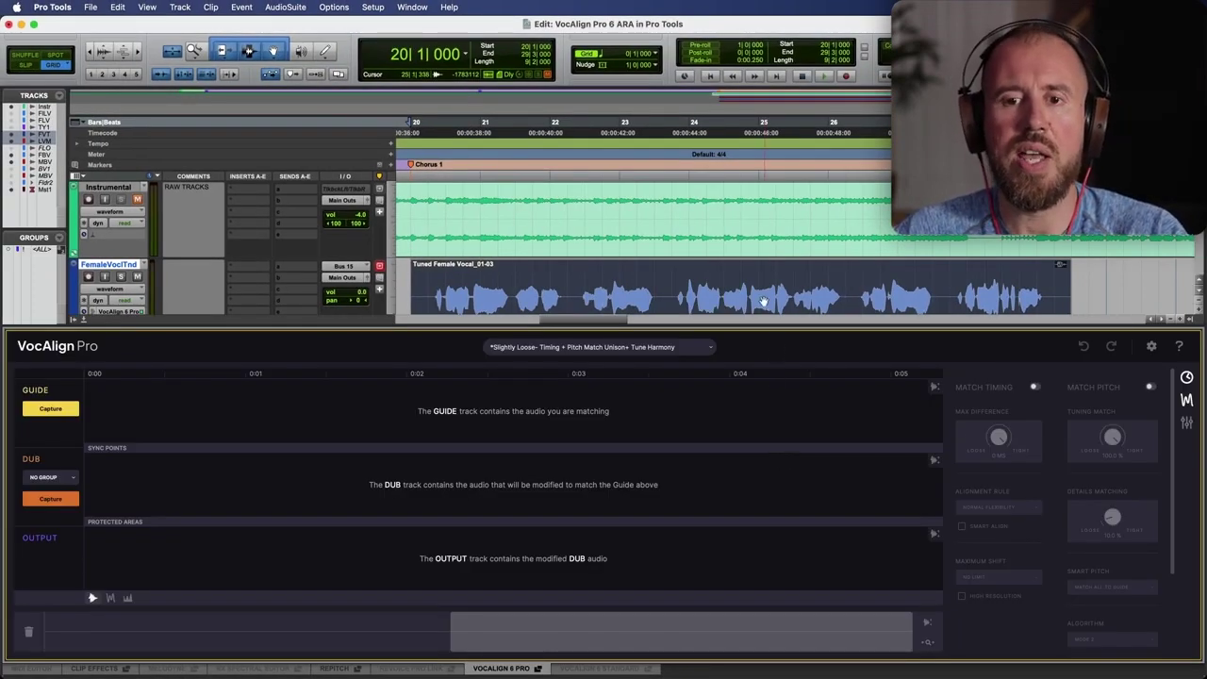
pyautogui.scroll(-2, 765, 273)
pyautogui.scroll(1, 762, 245)
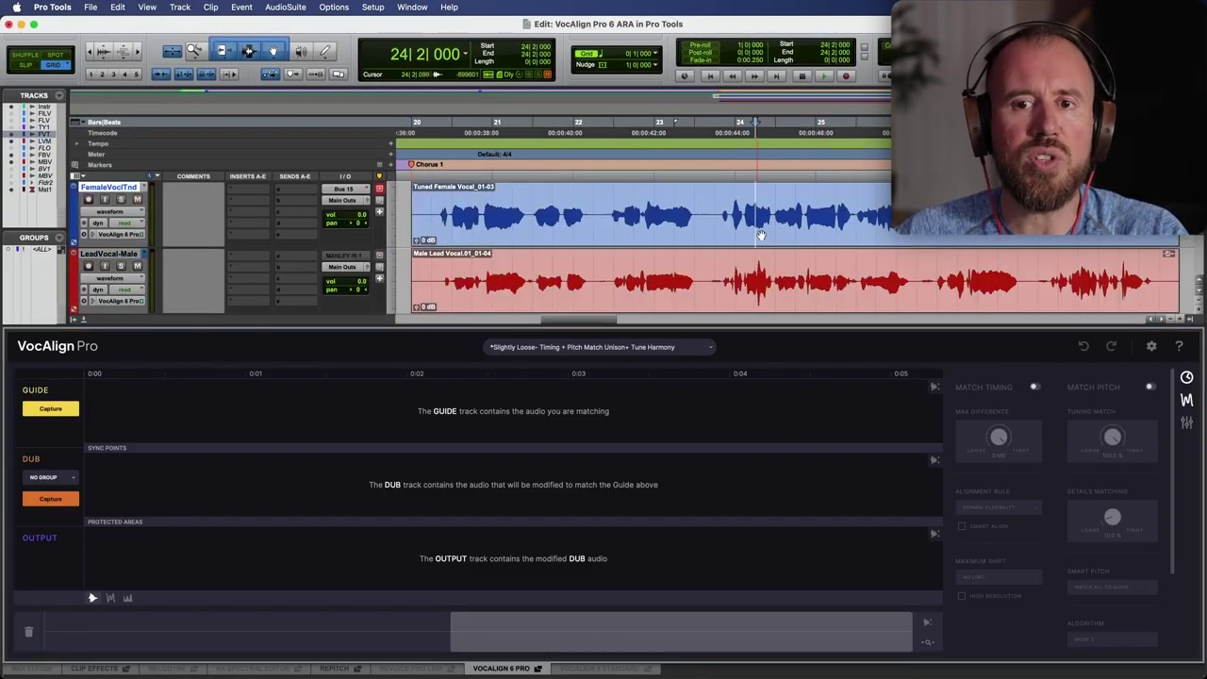
pyautogui.click(51, 408)
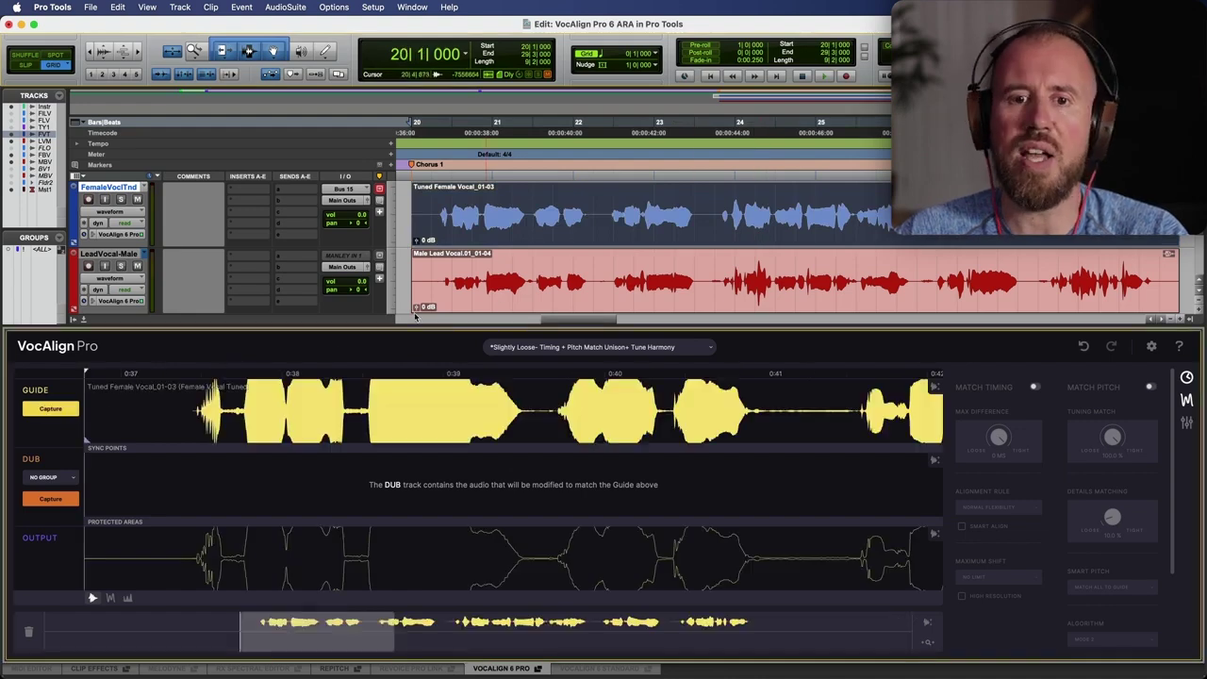
pyautogui.click(51, 499)
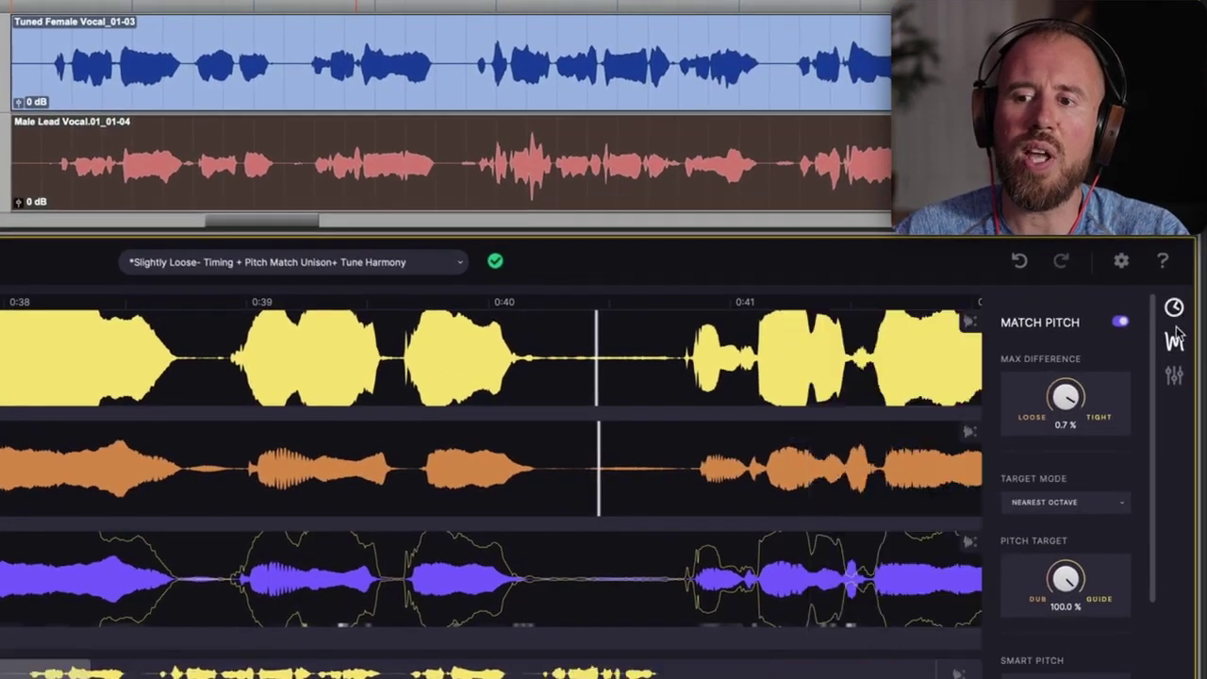
# Review the Match Timing, Match Pitch and pitch range/formant panels, then close the side panel
pyautogui.click(1186, 400)
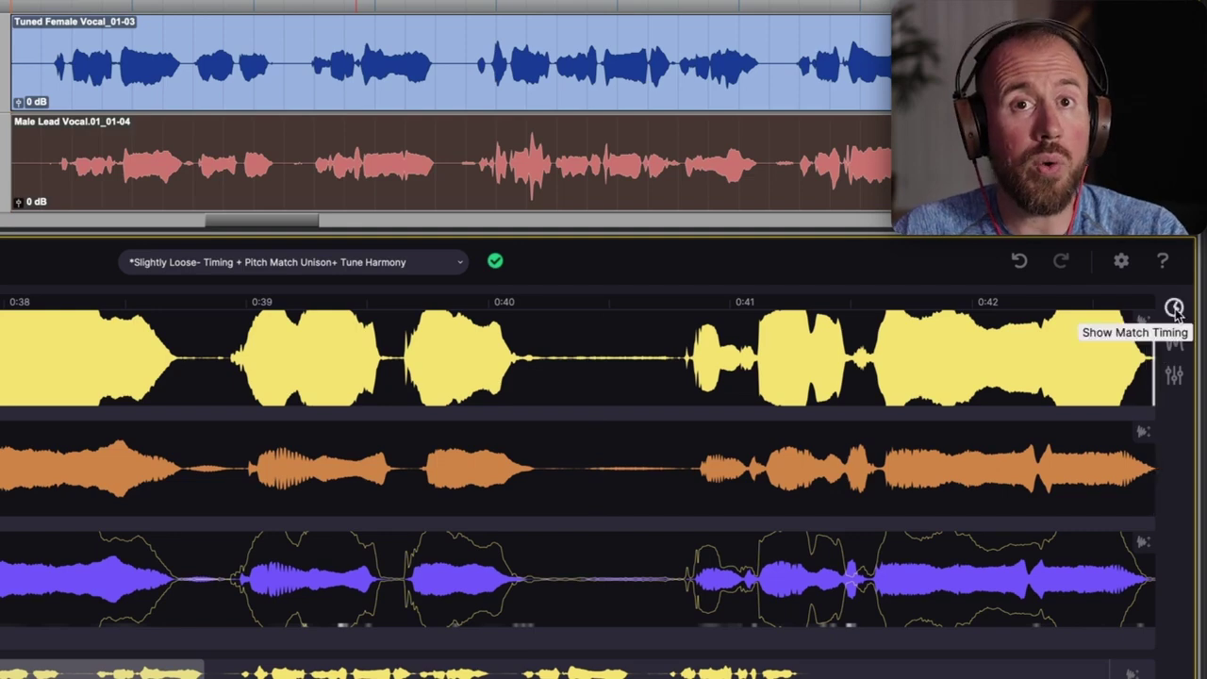
pyautogui.click(1174, 307)
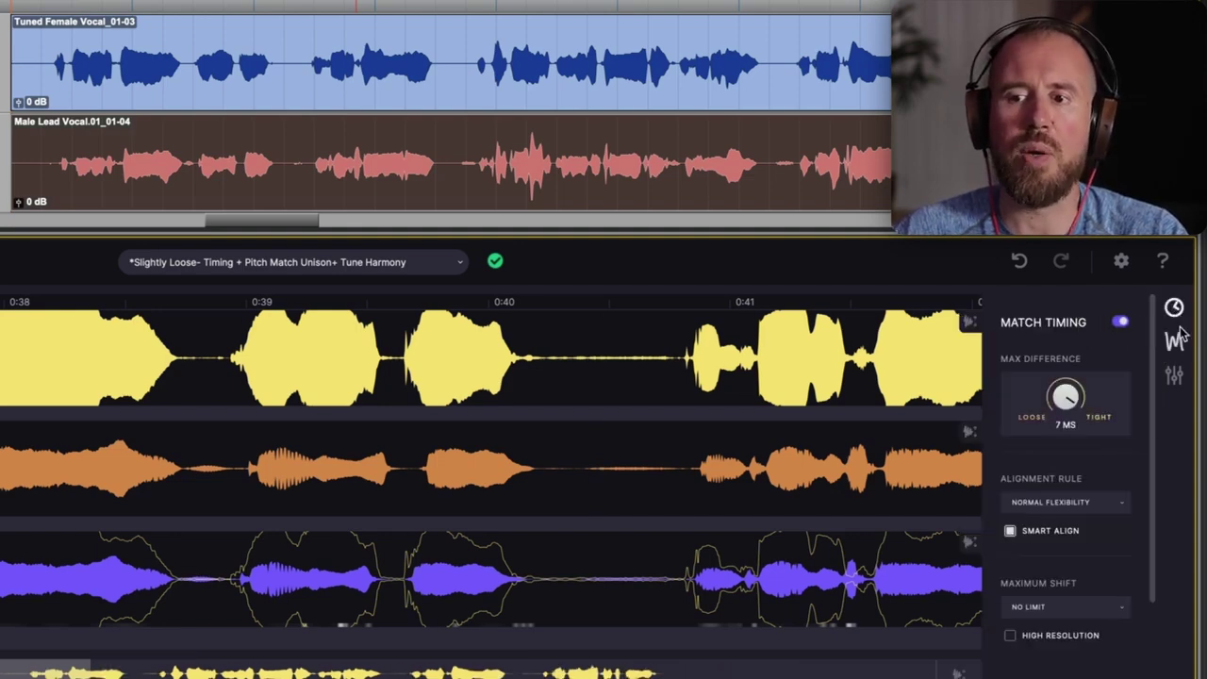
pyautogui.click(1175, 310)
pyautogui.click(1173, 343)
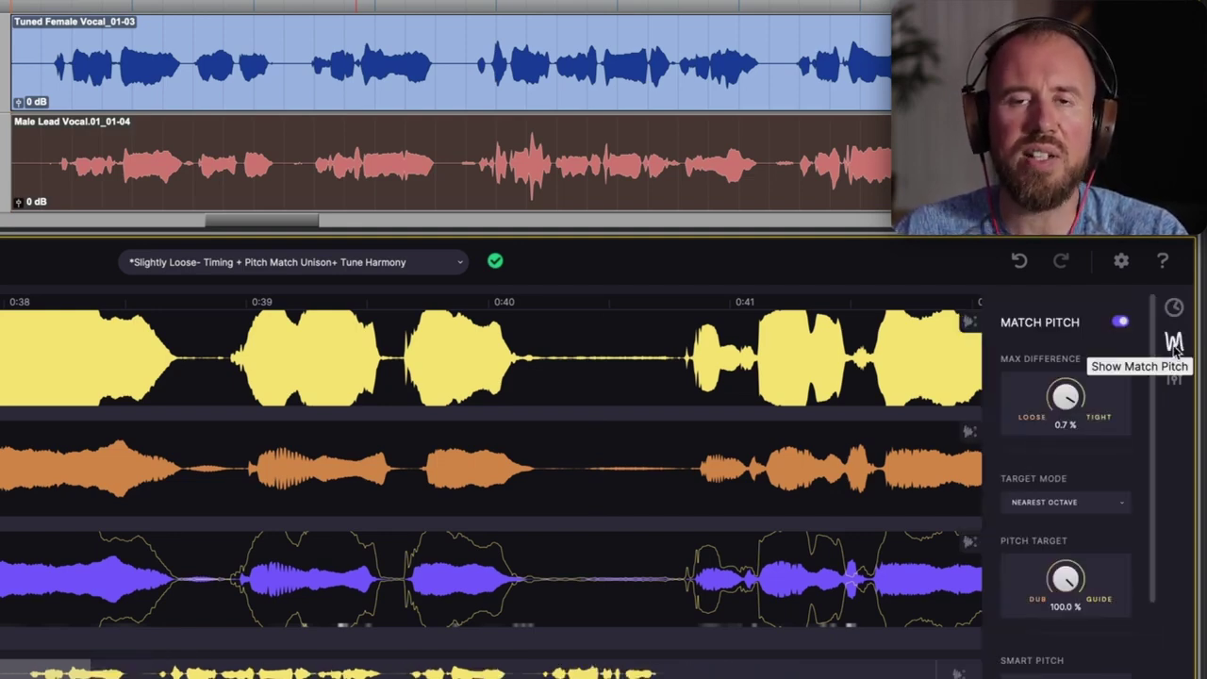
pyautogui.click(1174, 345)
pyautogui.click(1174, 375)
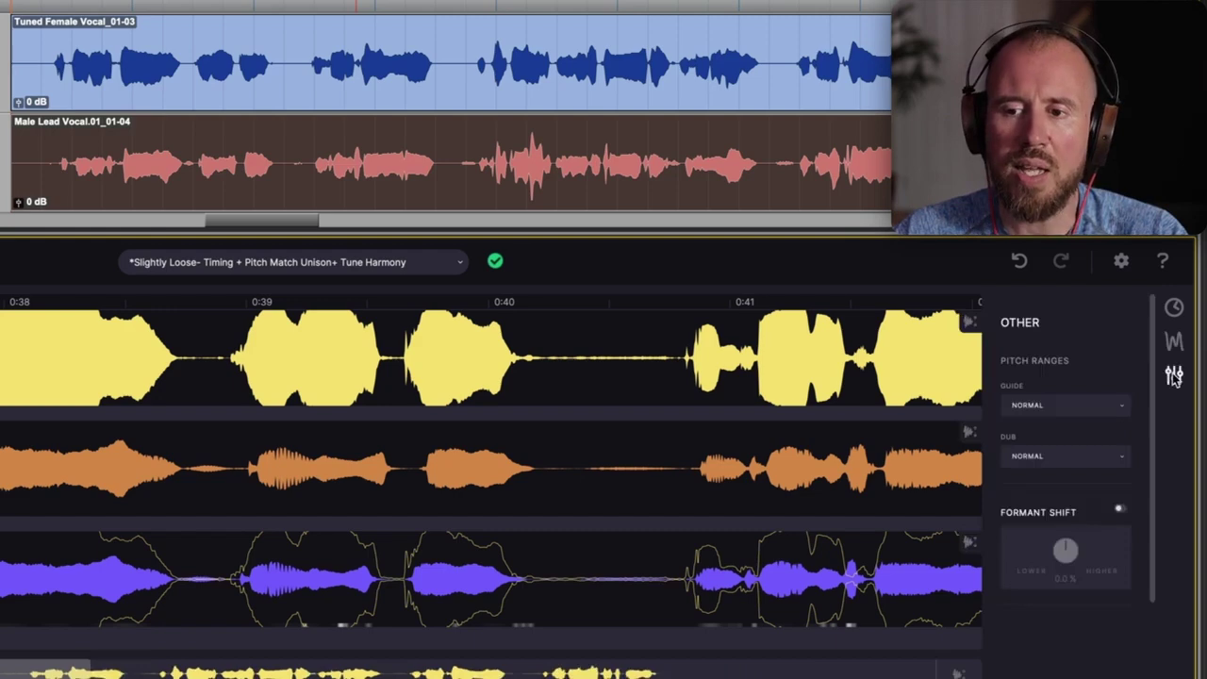
pyautogui.click(1174, 375)
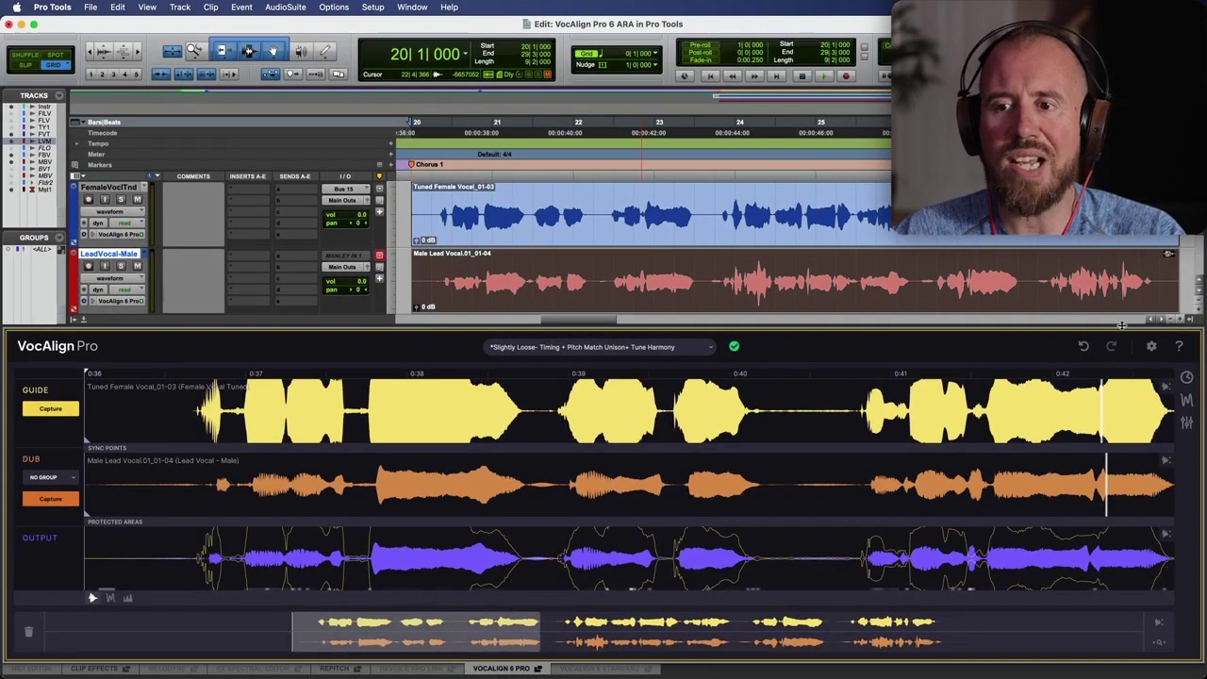
# Enlarge the VocAlign editor, browse the settings panels, and undo then redo the last alignment change
pyautogui.moveTo(1122, 325); pyautogui.dragTo(1120, 286)
pyautogui.click(1187, 385)
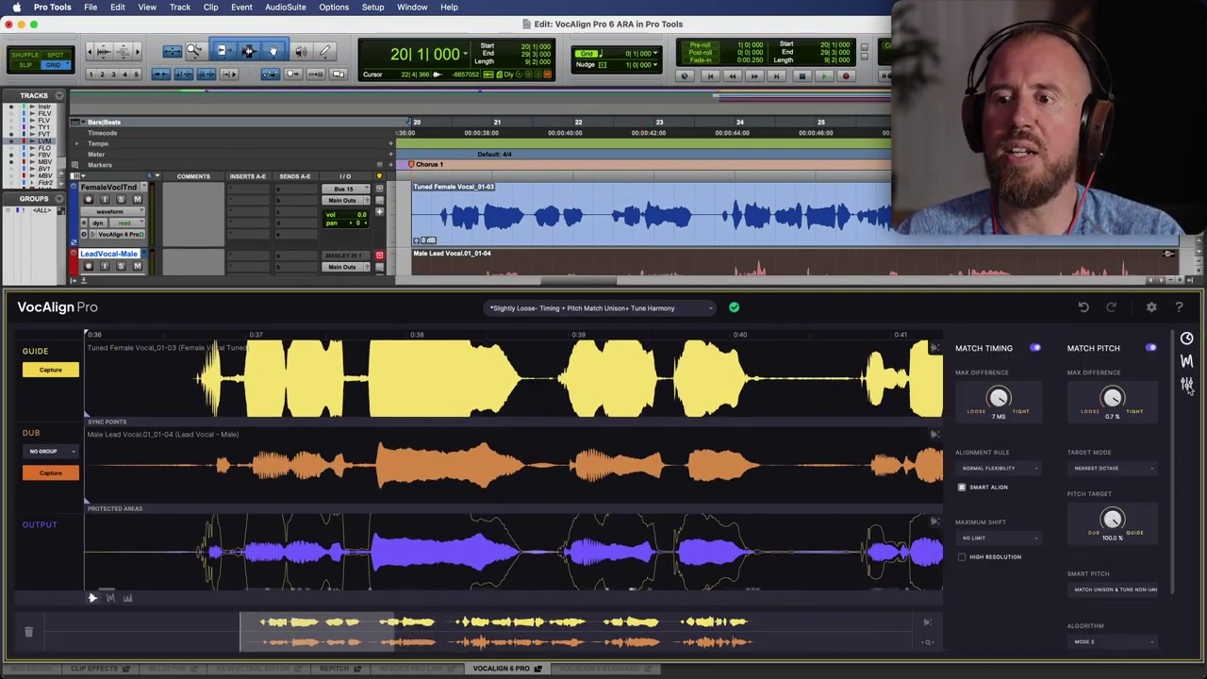
pyautogui.click(1187, 385)
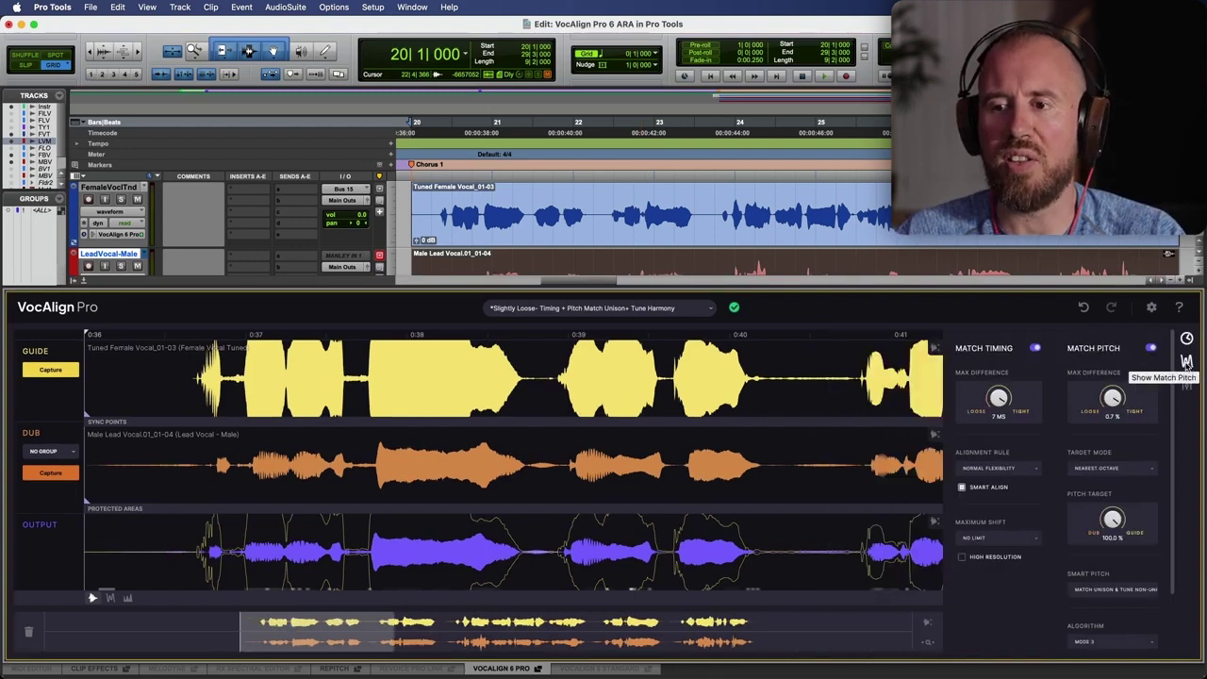
pyautogui.click(1187, 362)
pyautogui.click(1186, 337)
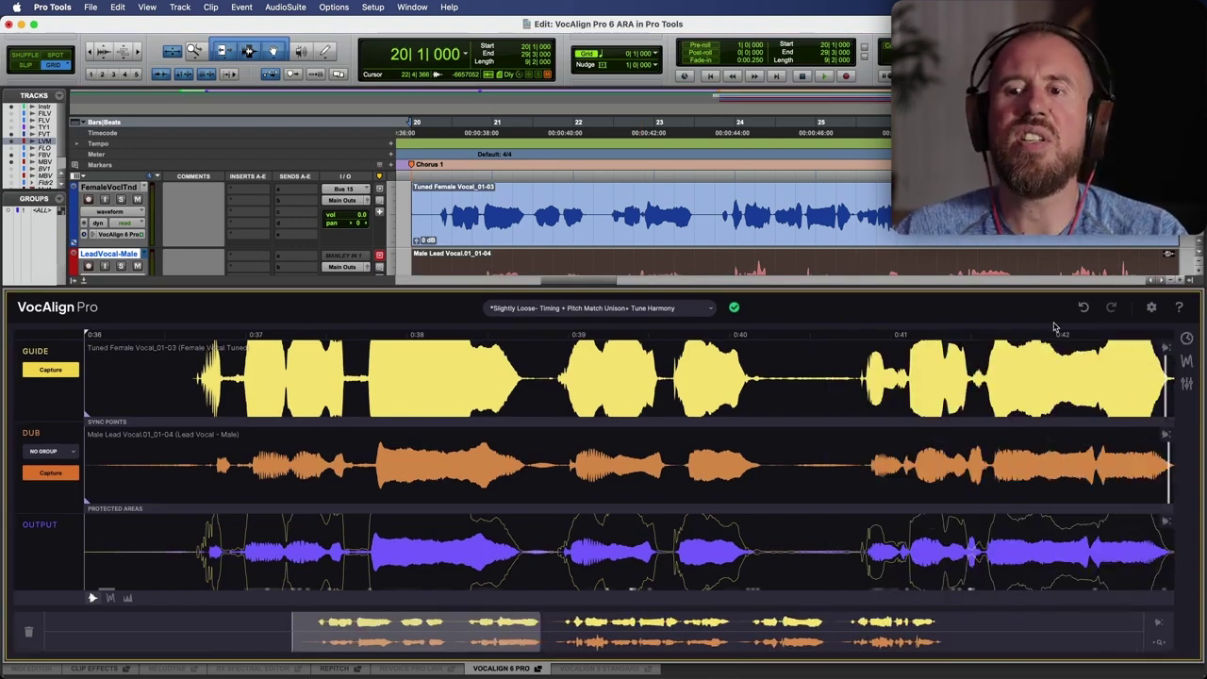
pyautogui.click(1084, 308)
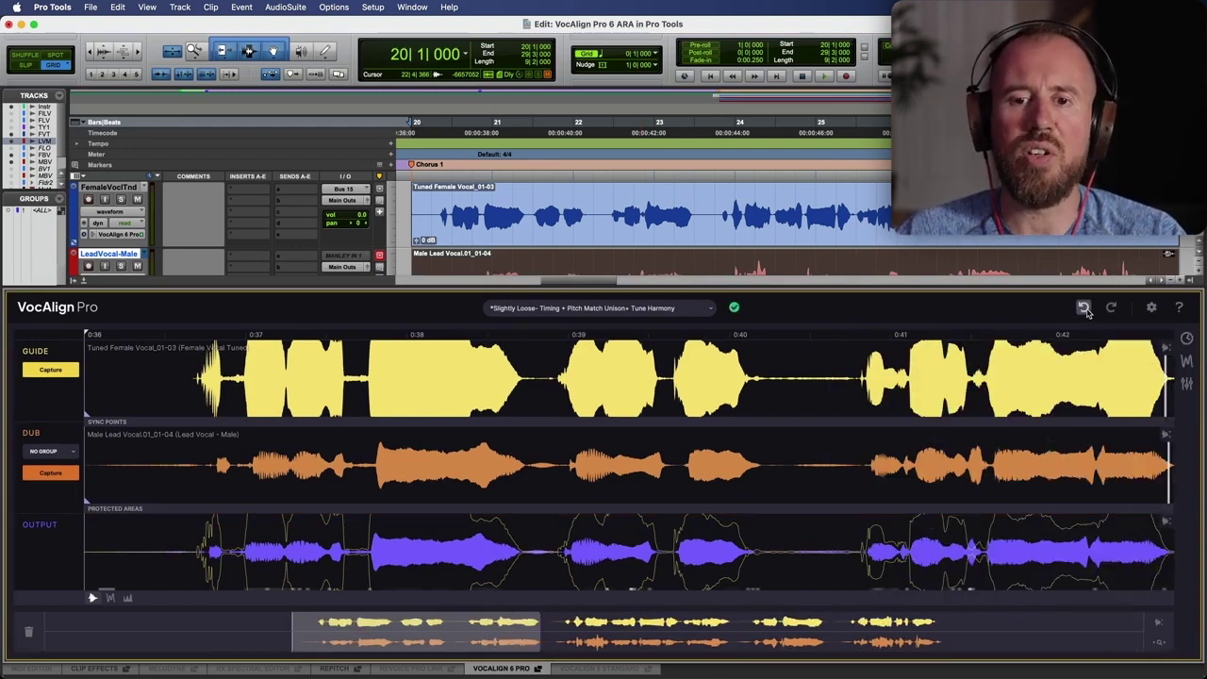
pyautogui.click(1110, 308)
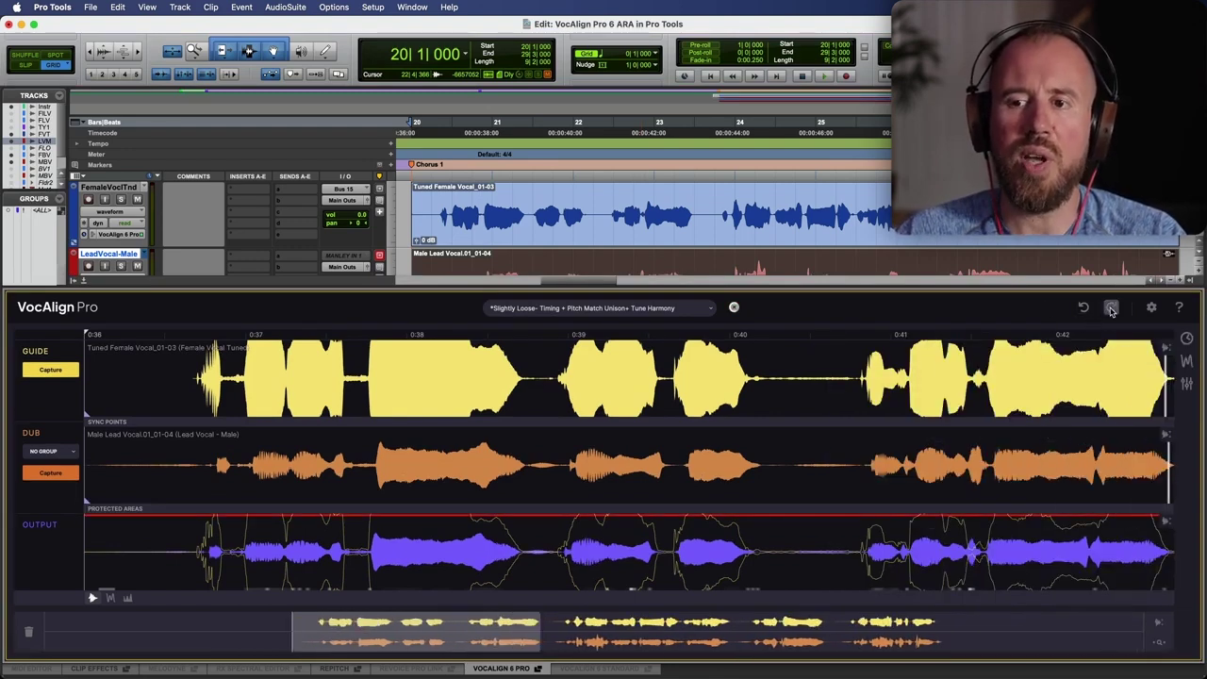
# Raise the pitch Max Difference, then toggle pitch and timing matching off and back on
pyautogui.click(1188, 340)
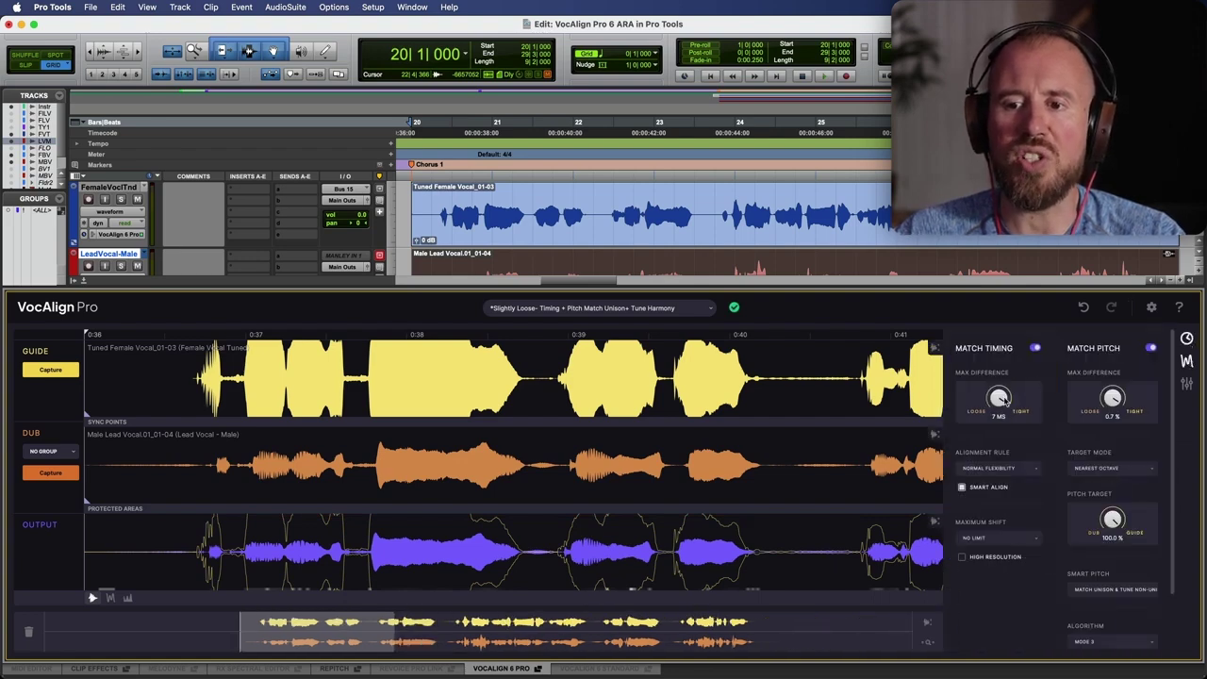
pyautogui.moveTo(1103, 401); pyautogui.dragTo(1115, 405)
pyautogui.click(1151, 349)
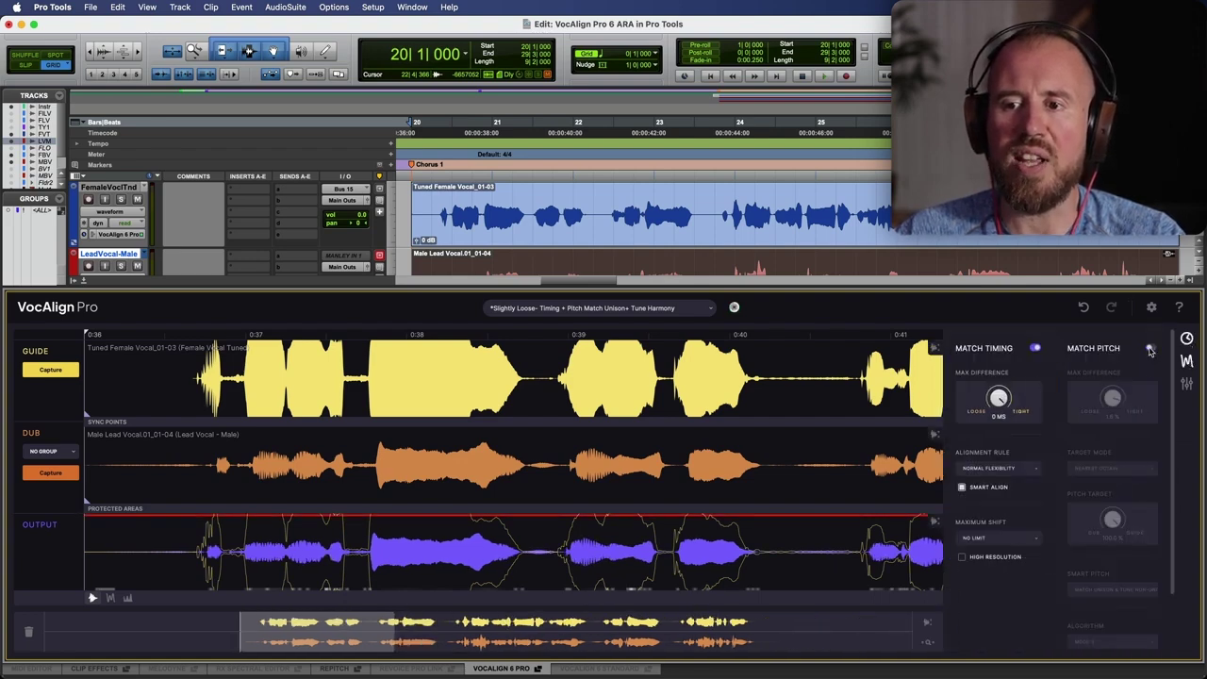
pyautogui.click(1083, 308)
pyautogui.click(1084, 308)
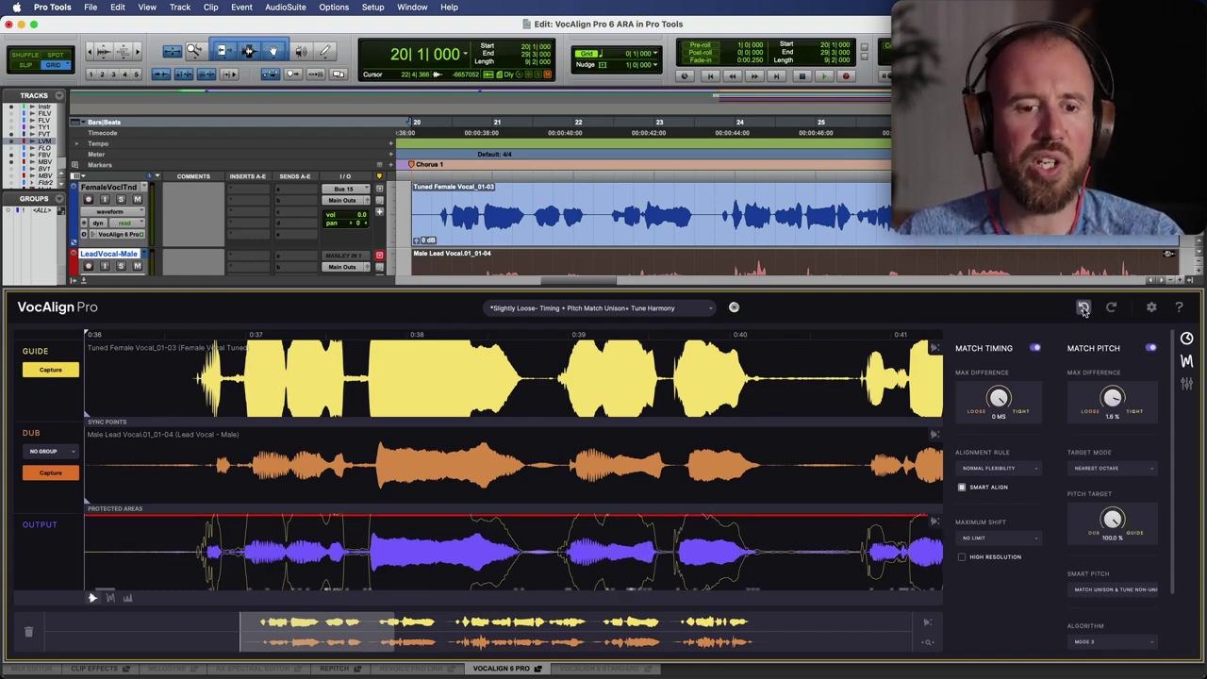
pyautogui.click(1110, 308)
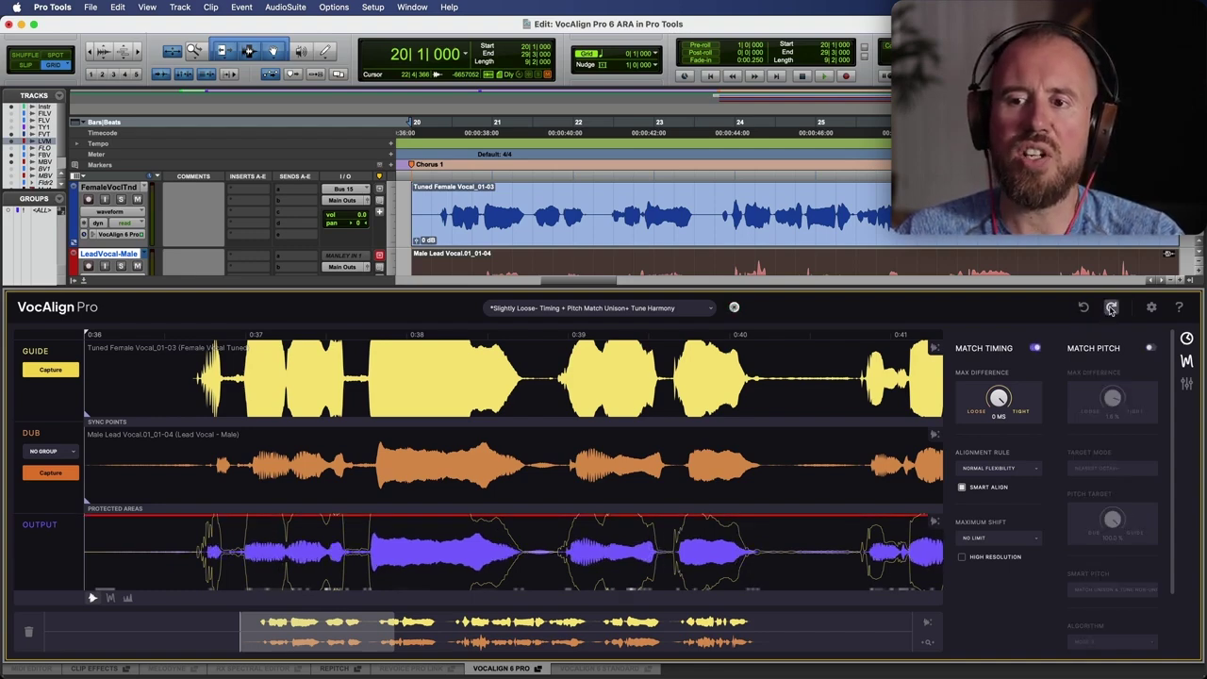
pyautogui.click(1110, 307)
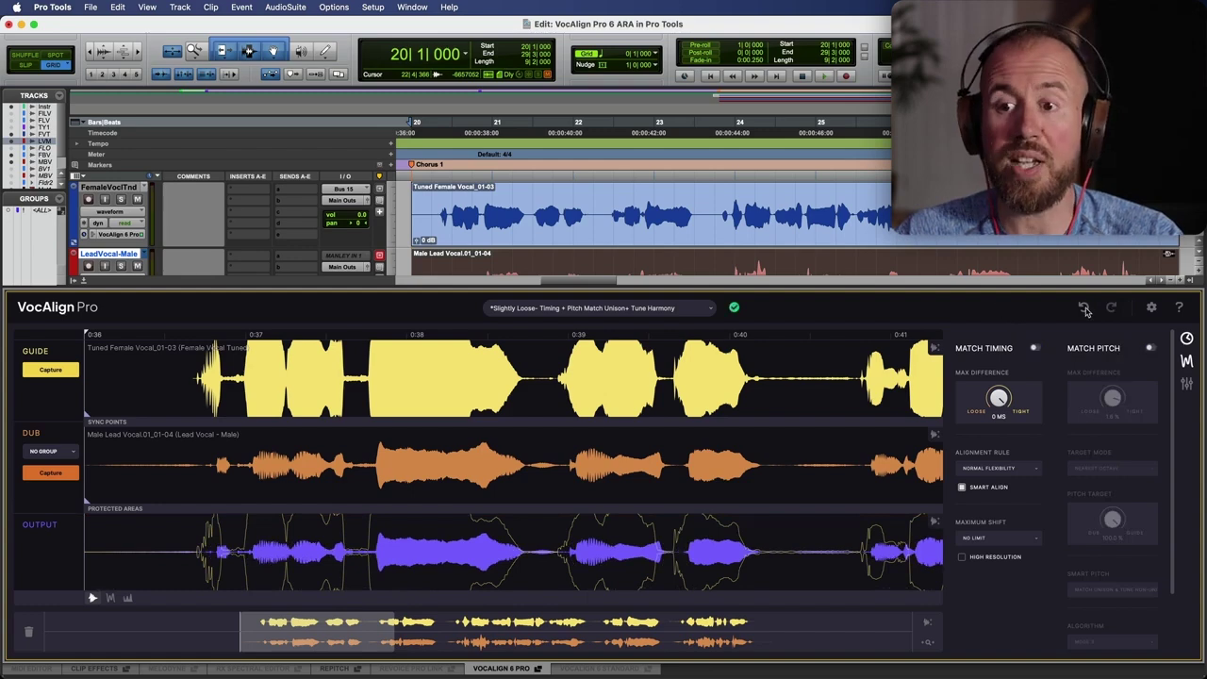
pyautogui.click(1034, 348)
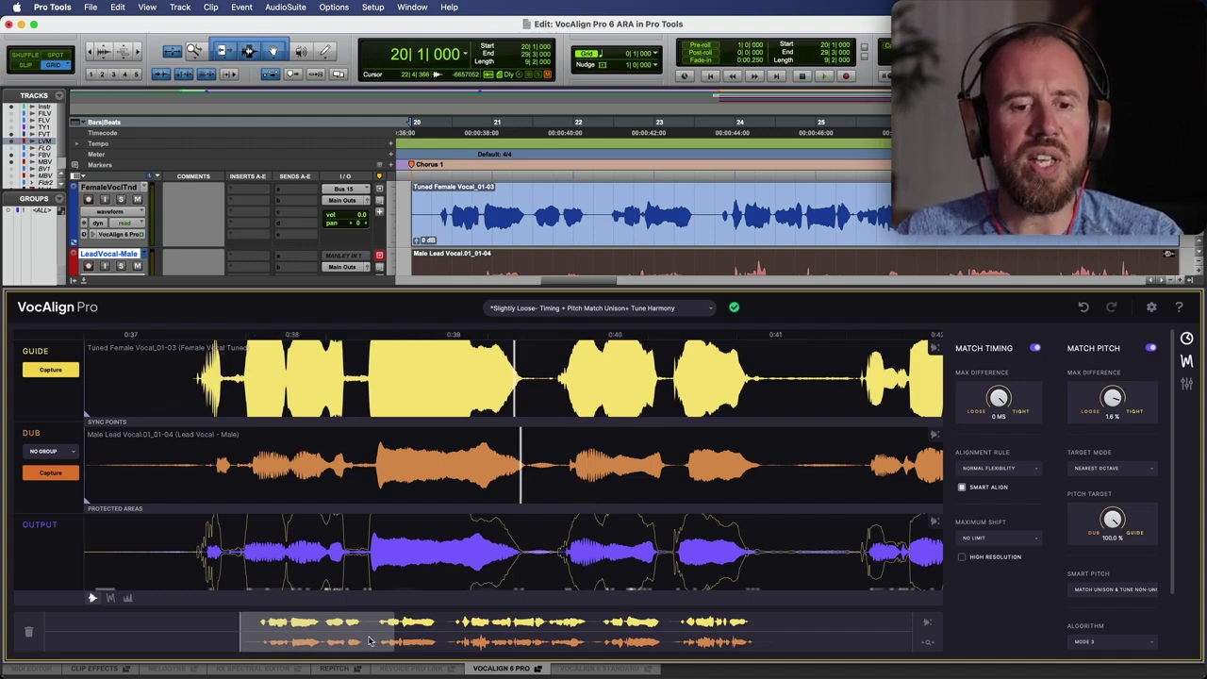
# At 0:40–0:44, add and adjust a sync point, then clear all sync points from the dub
pyautogui.moveTo(377, 641); pyautogui.dragTo(617, 641)
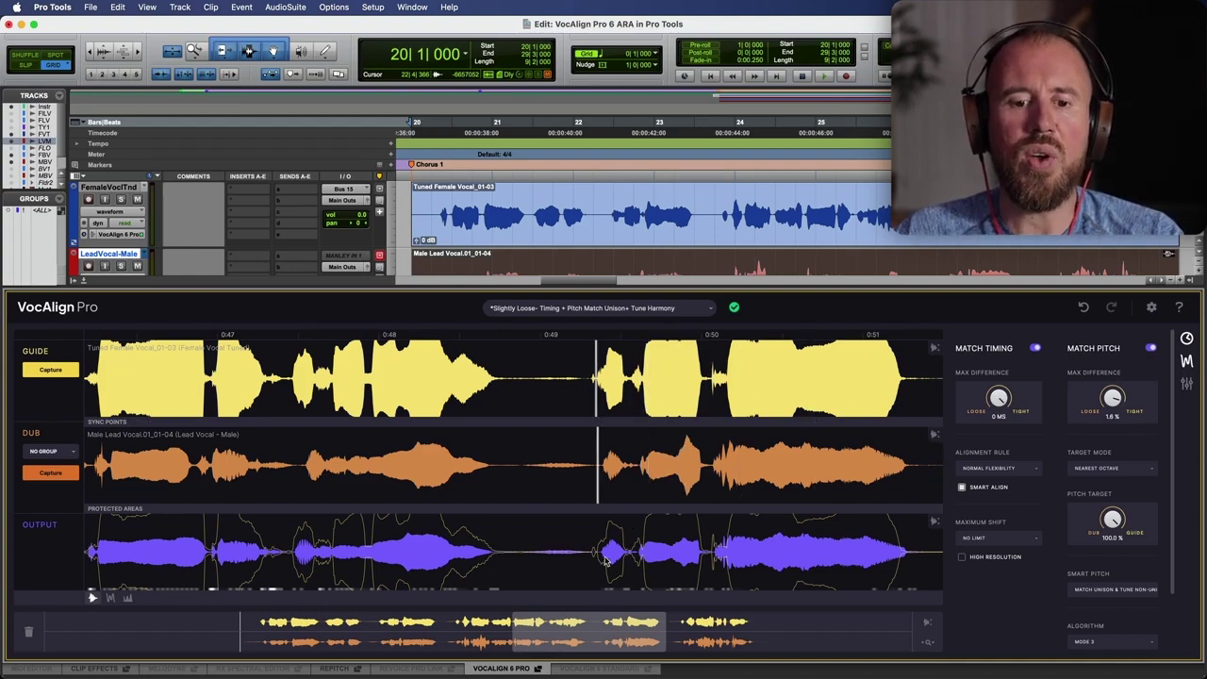
pyautogui.moveTo(516, 631); pyautogui.dragTo(562, 632)
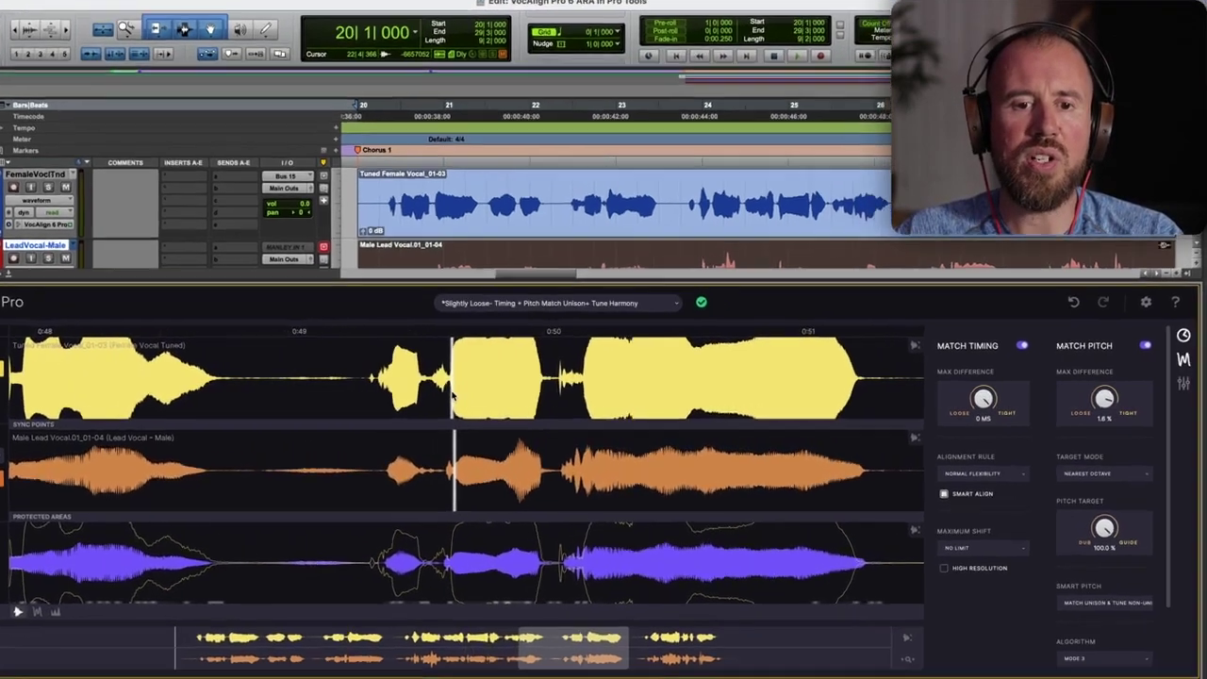
pyautogui.rightClick(453, 395)
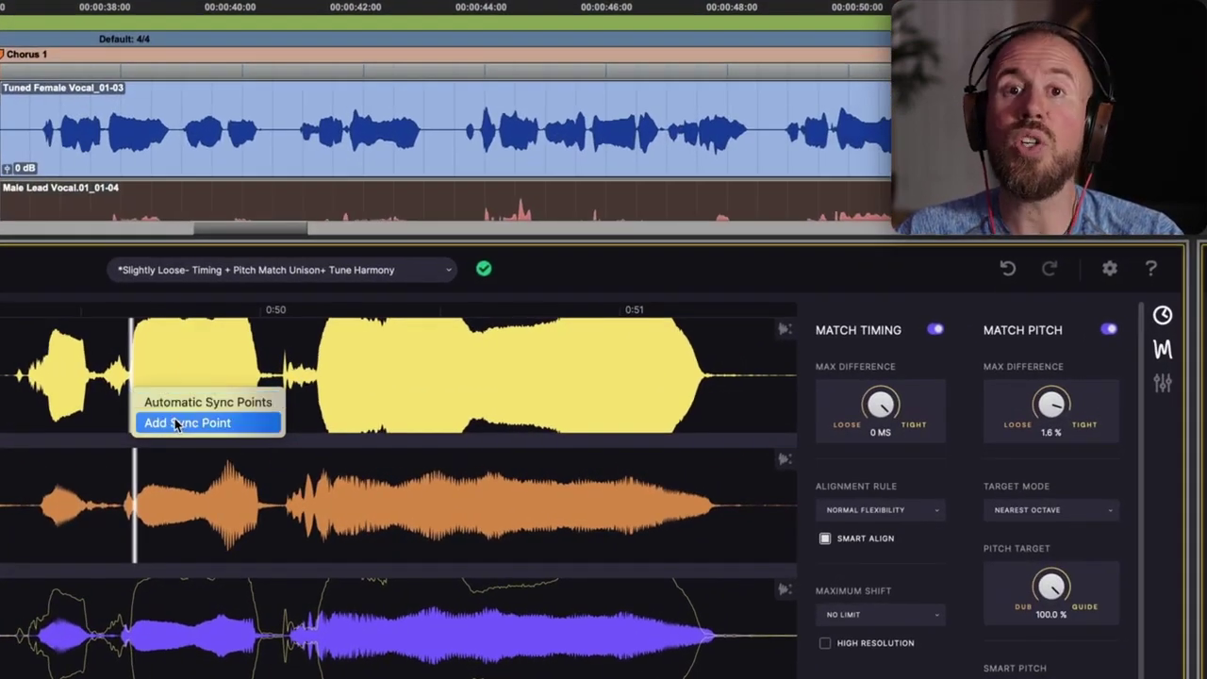
pyautogui.click(485, 410)
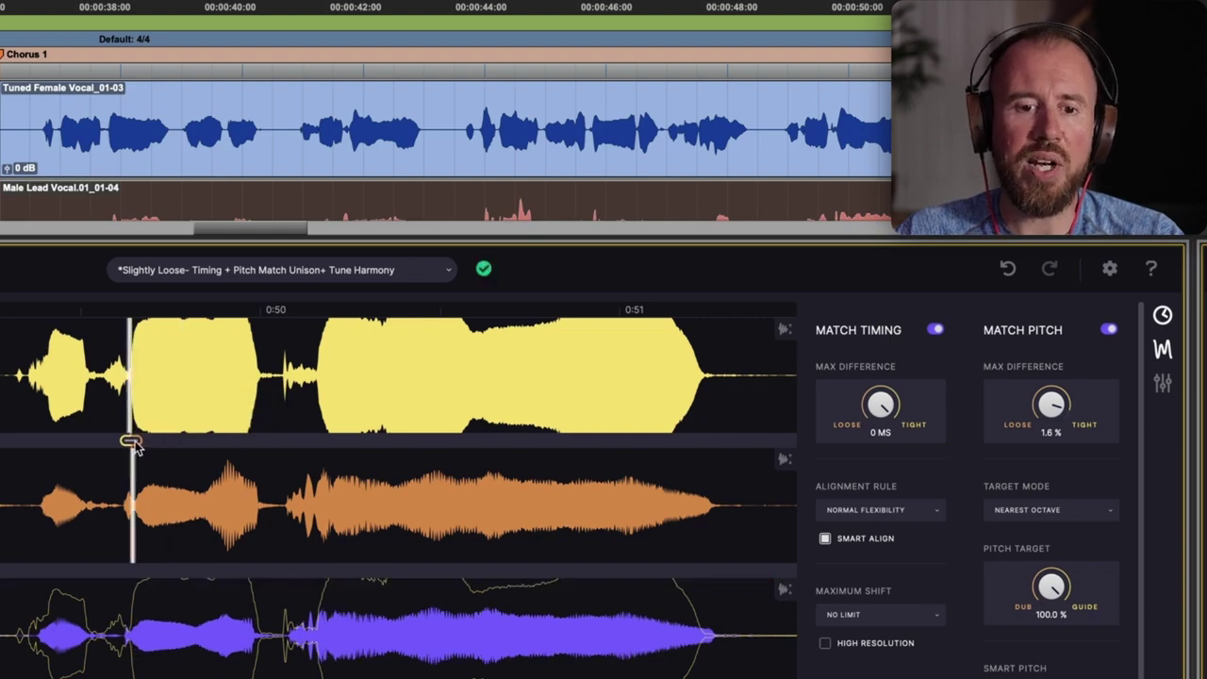
pyautogui.moveTo(135, 441); pyautogui.dragTo(201, 447)
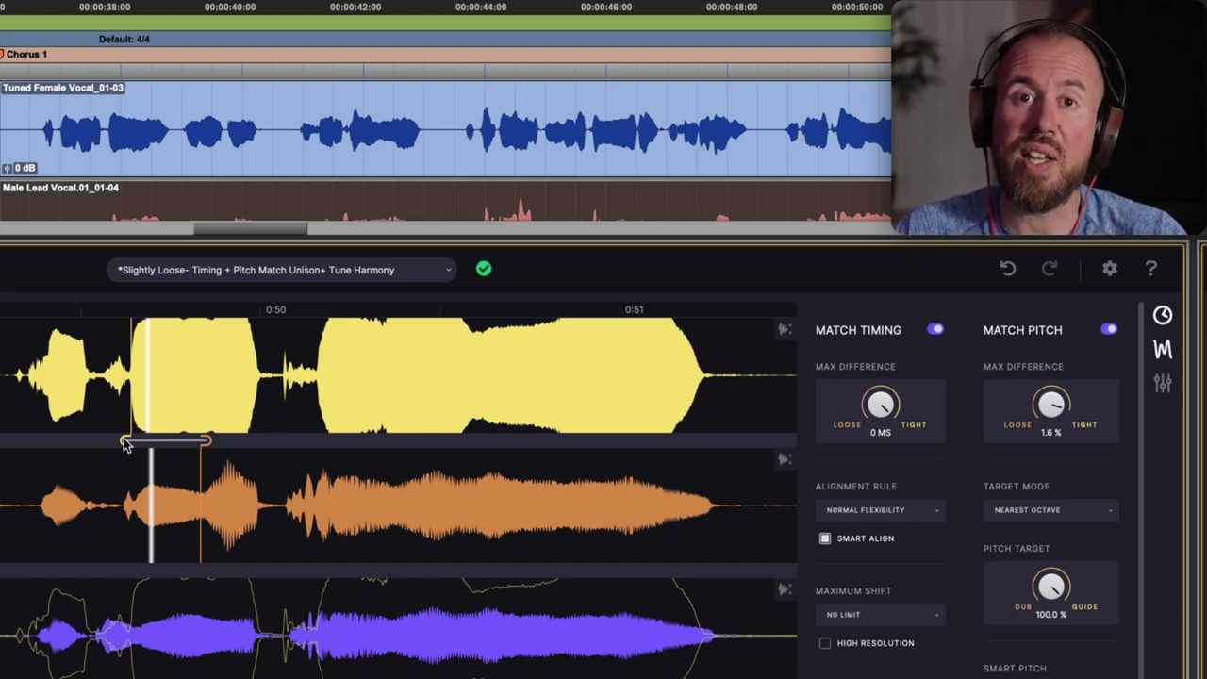
pyautogui.moveTo(125, 444); pyautogui.dragTo(33, 441)
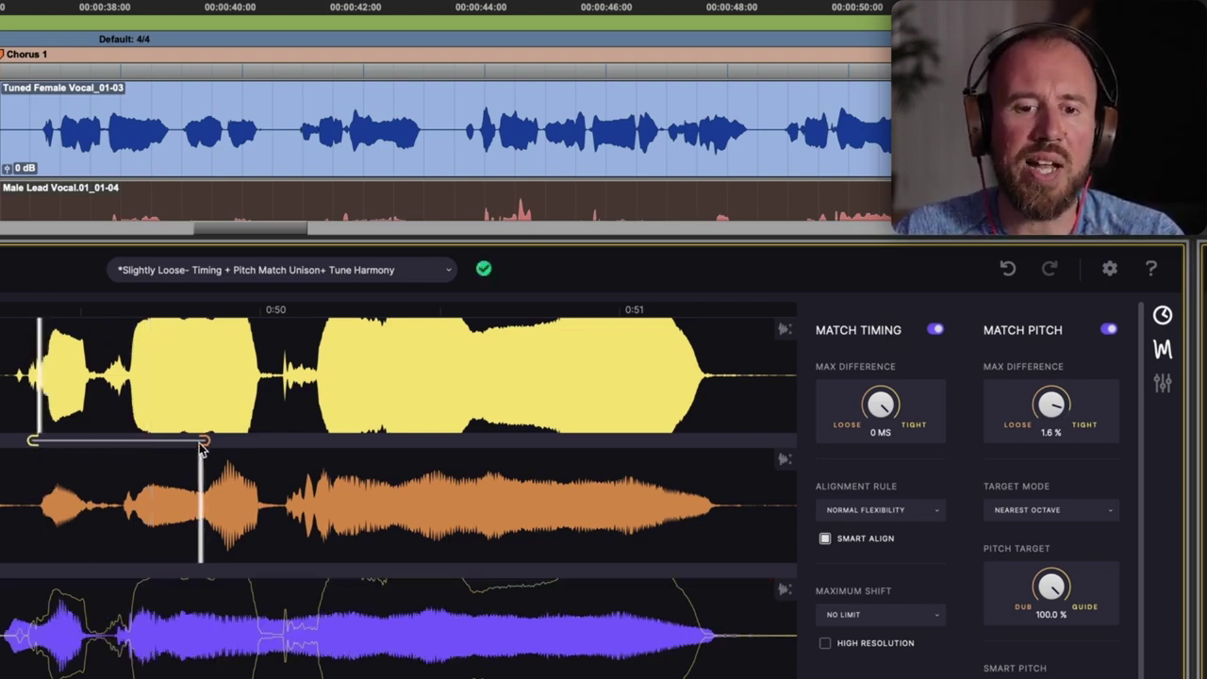
pyautogui.rightClick(200, 441)
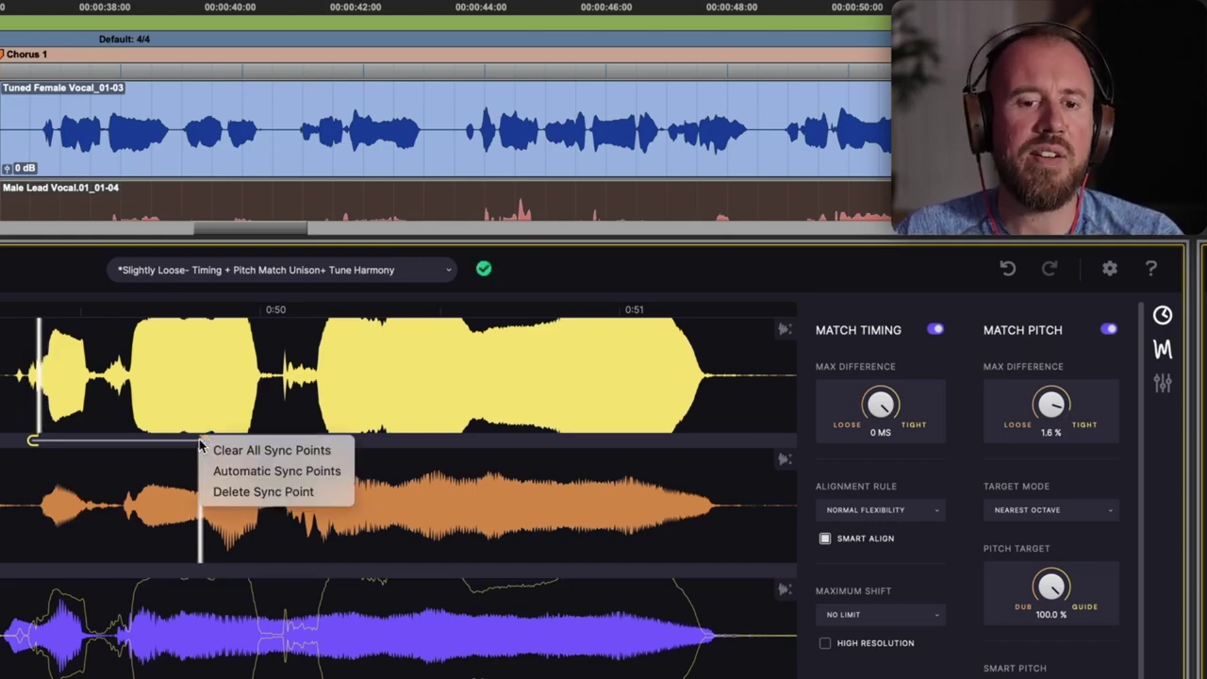
pyautogui.click(213, 451)
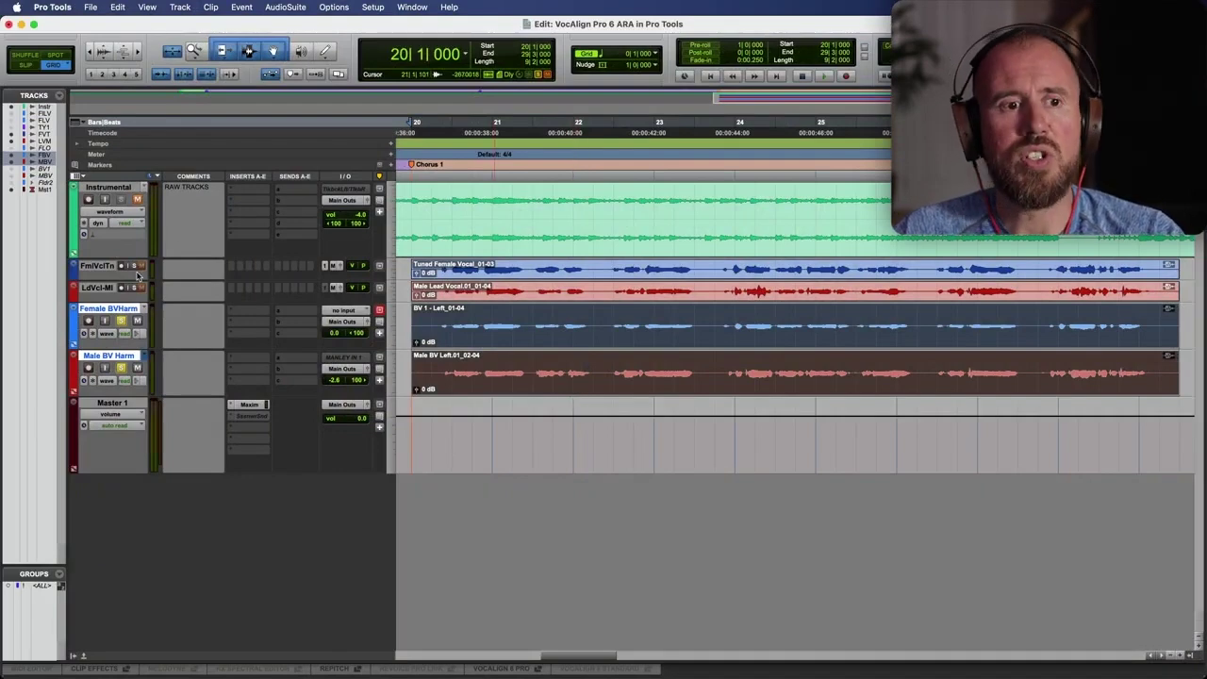
# Solo the tuned female vocal and play it from 20|2|000
pyautogui.click(134, 267)
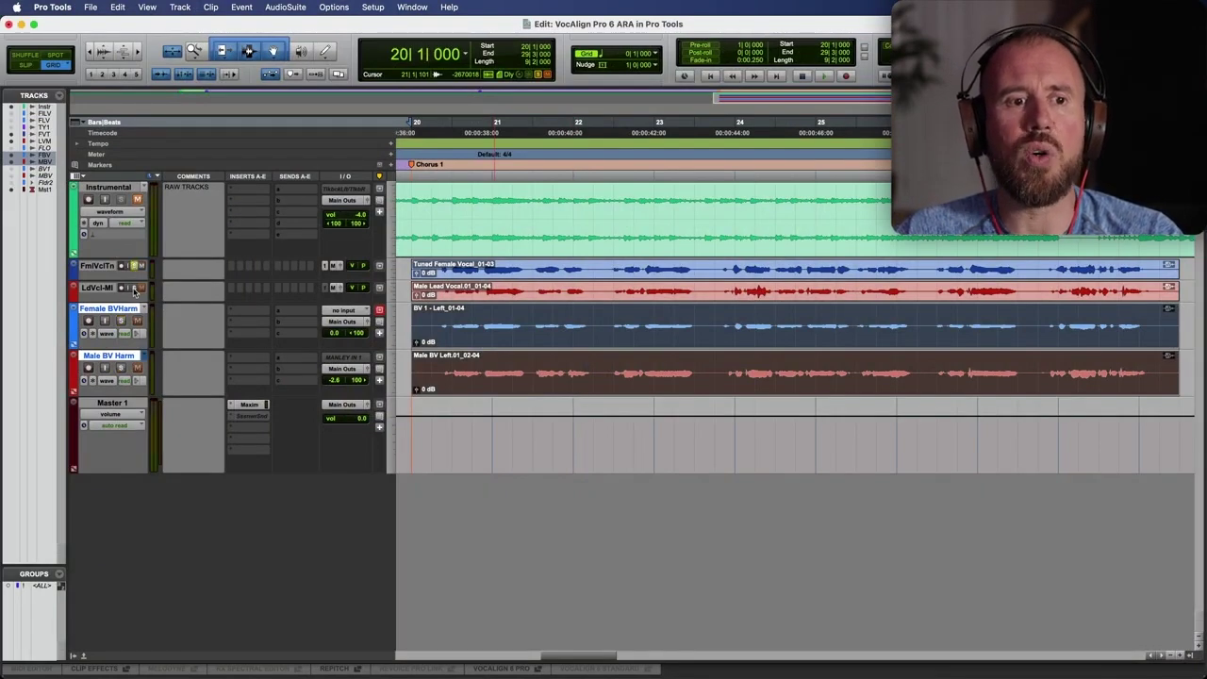
pyautogui.click(439, 272)
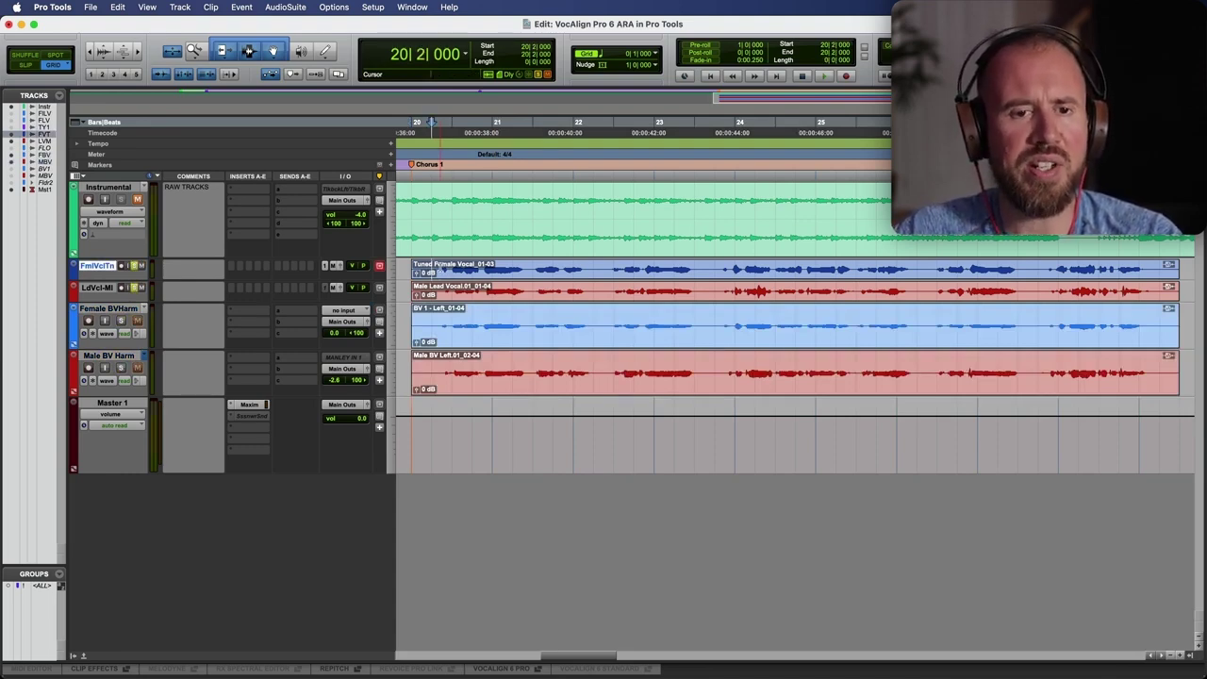
pyautogui.press('space')
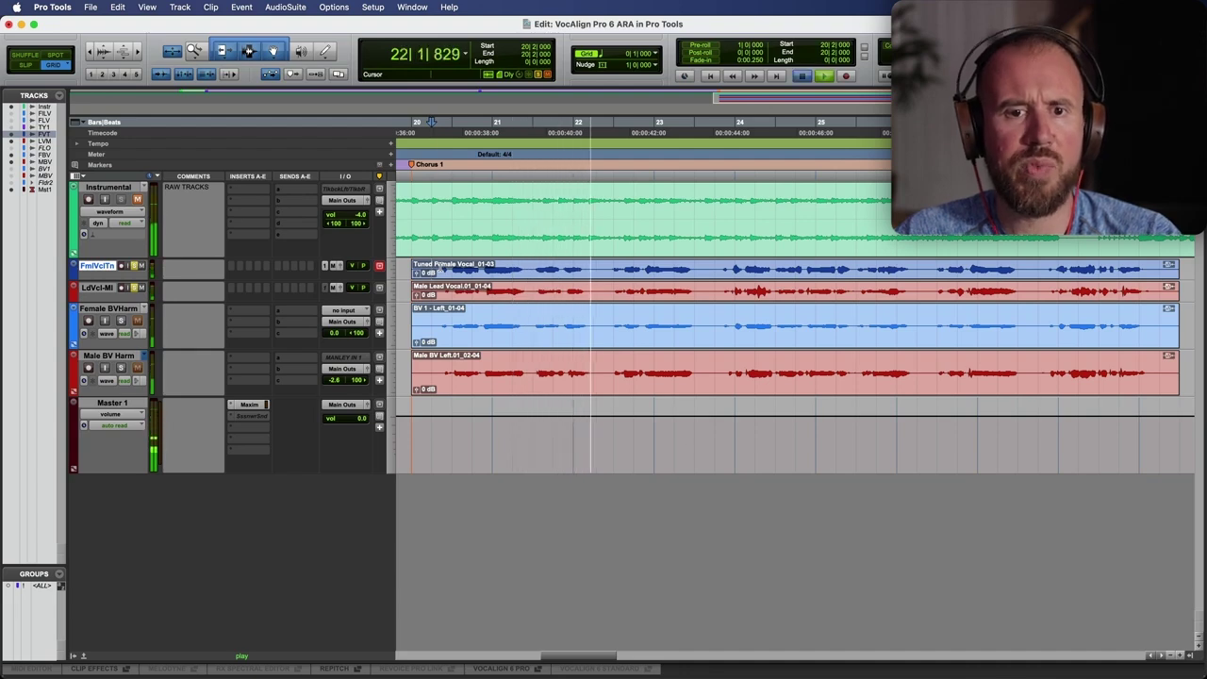
pyautogui.press('space')
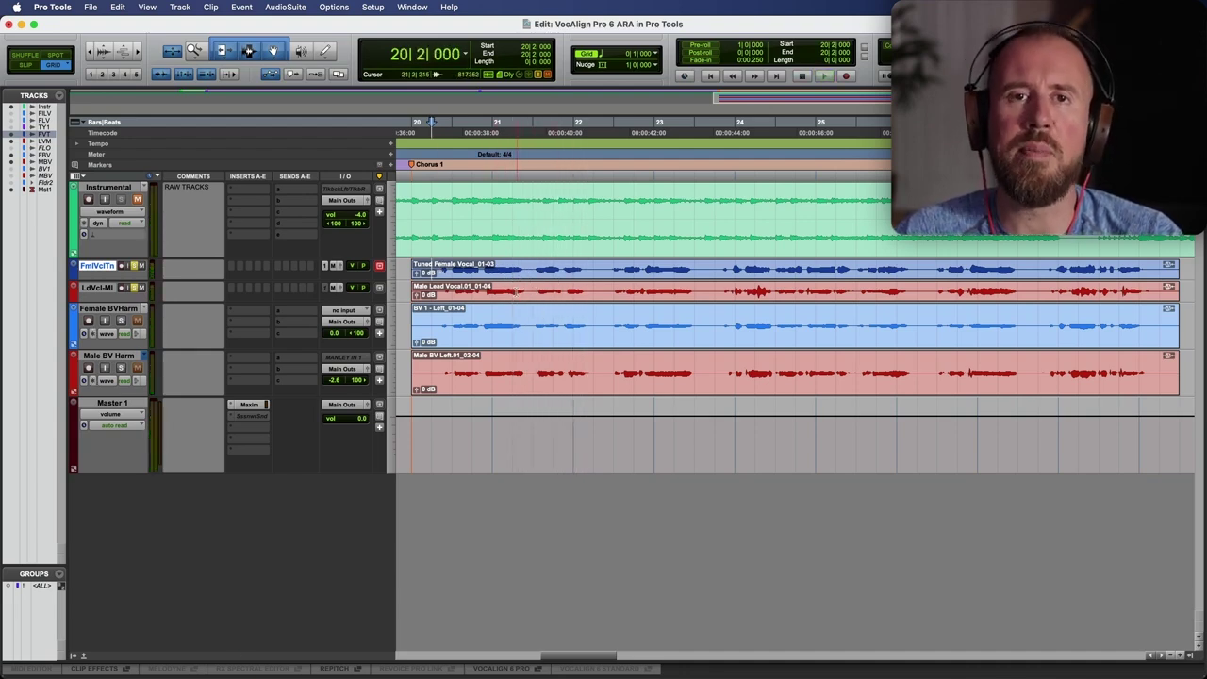
# Select the BV 1 and Male BV Left clips and play back the harmonies
pyautogui.click(462, 345)
pyautogui.keyDown('shift'); pyautogui.click(534, 384); pyautogui.keyUp('shift')
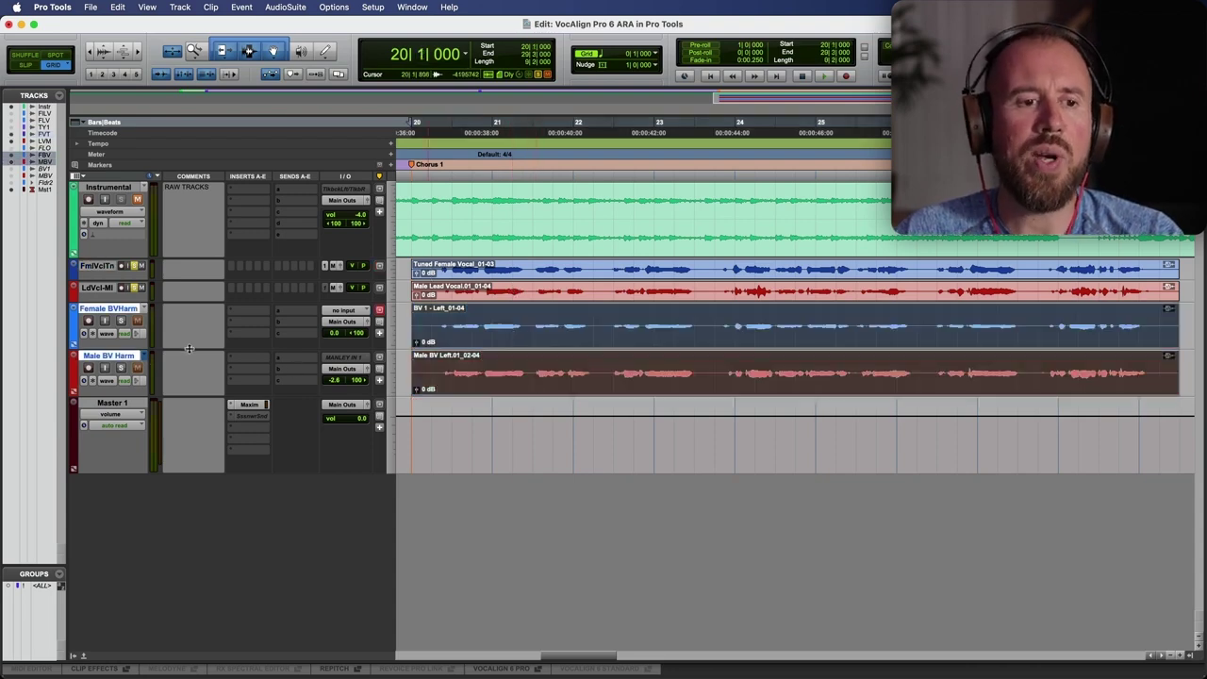
pyautogui.click(435, 323)
pyautogui.press('space')
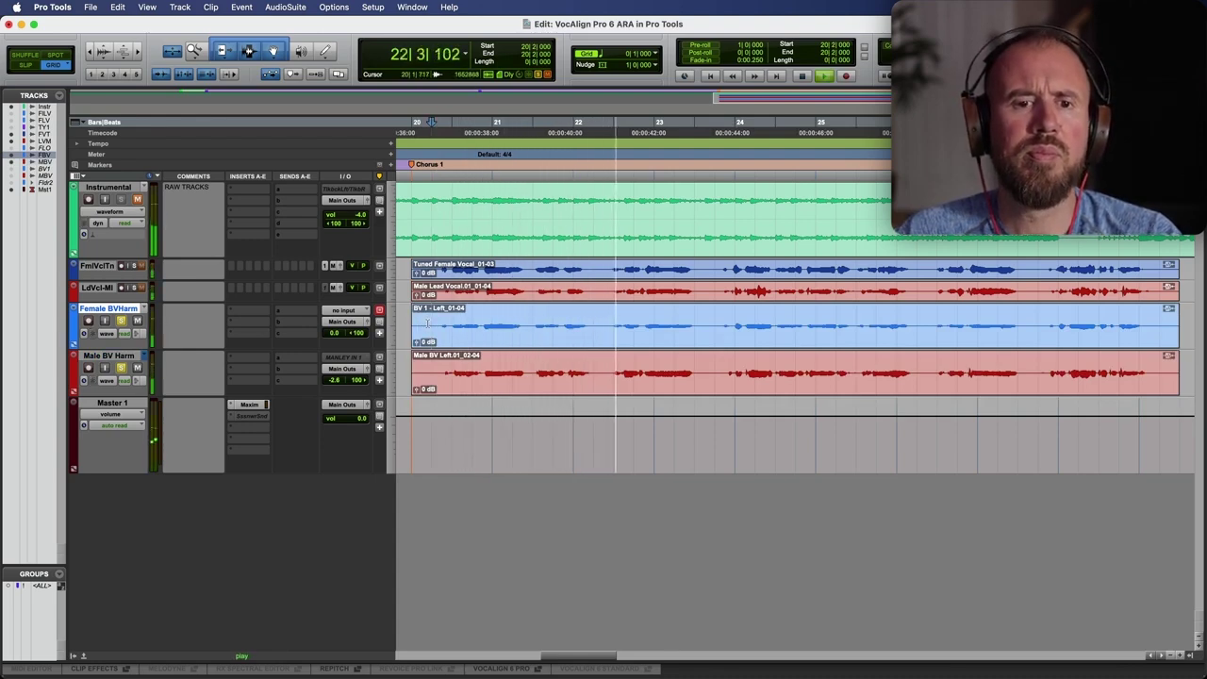
pyautogui.press('space')
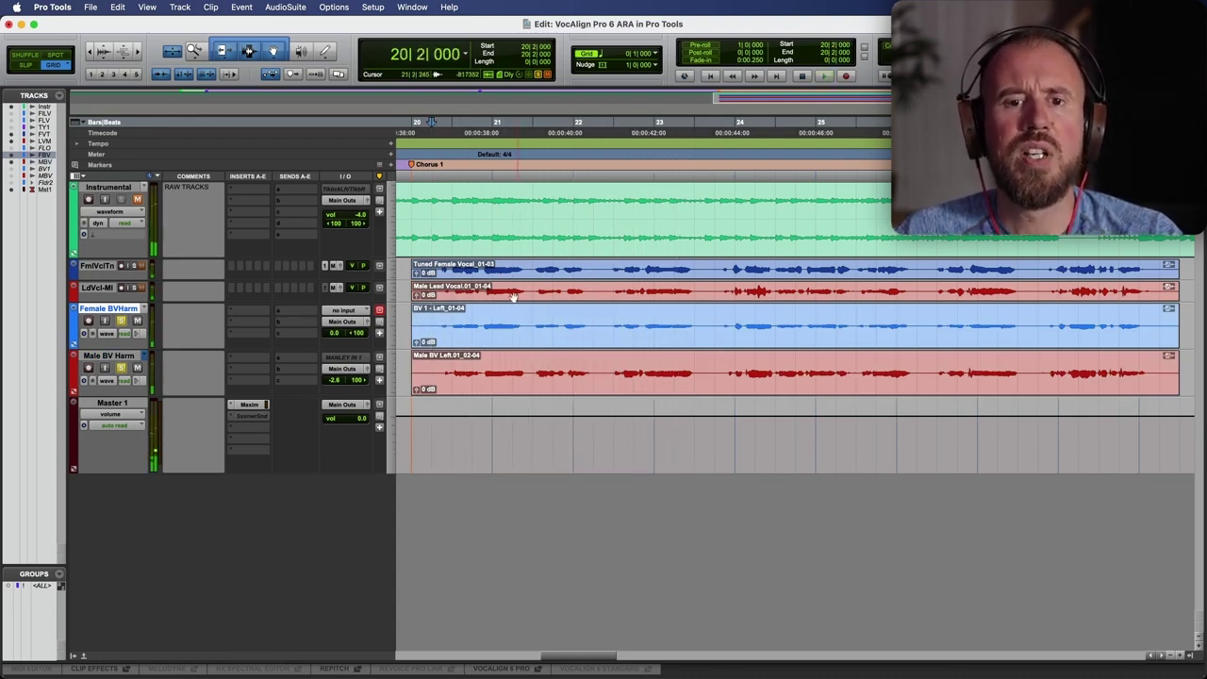
# Unsolo both harmony tracks, select the BV 1 and Male BV Left clips, and open VocAlign
pyautogui.click(596, 276)
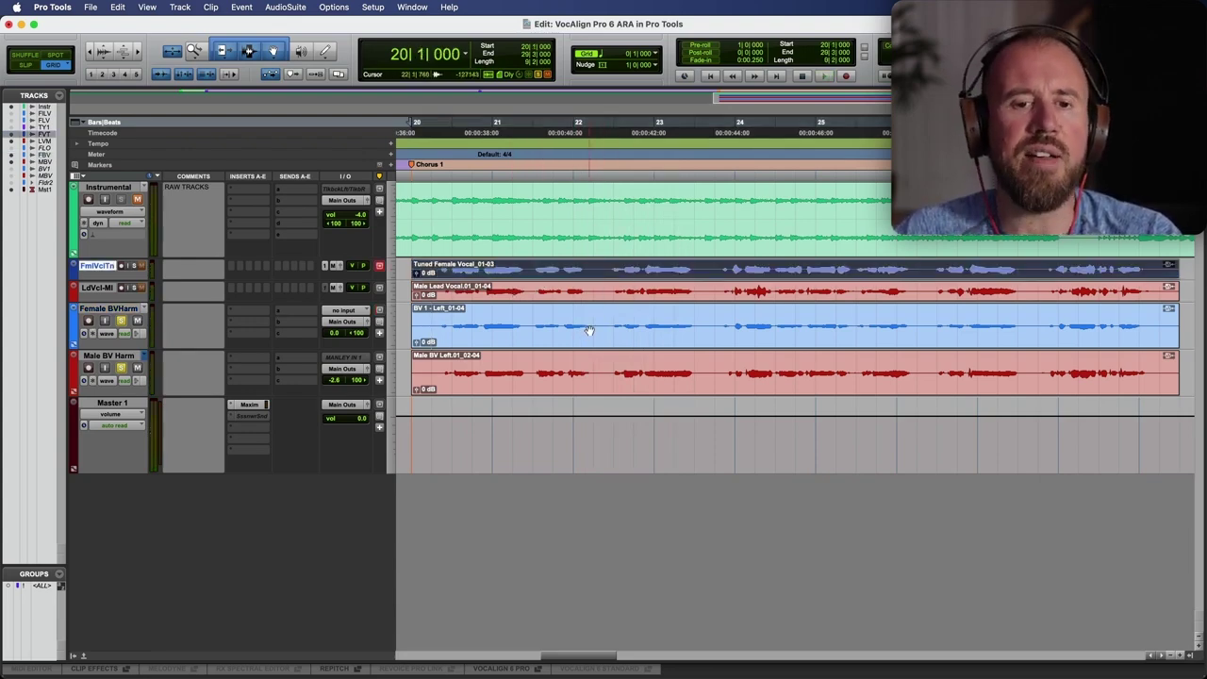
pyautogui.click(121, 321)
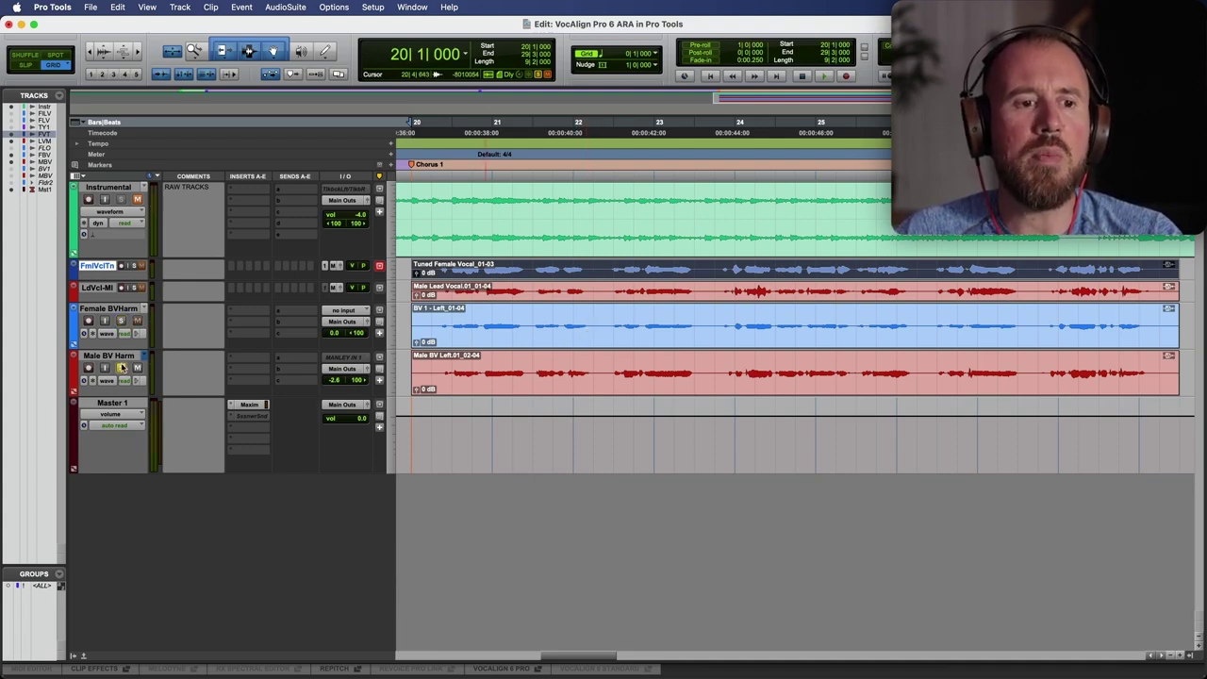
pyautogui.click(120, 367)
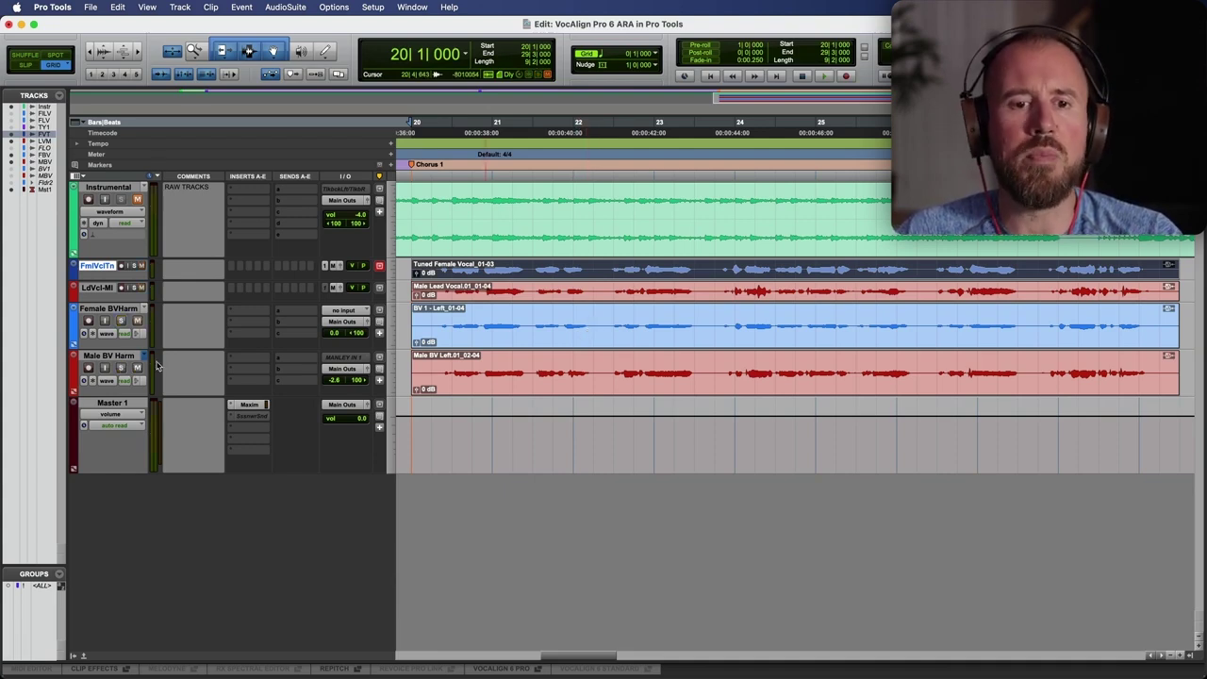
pyautogui.click(543, 335)
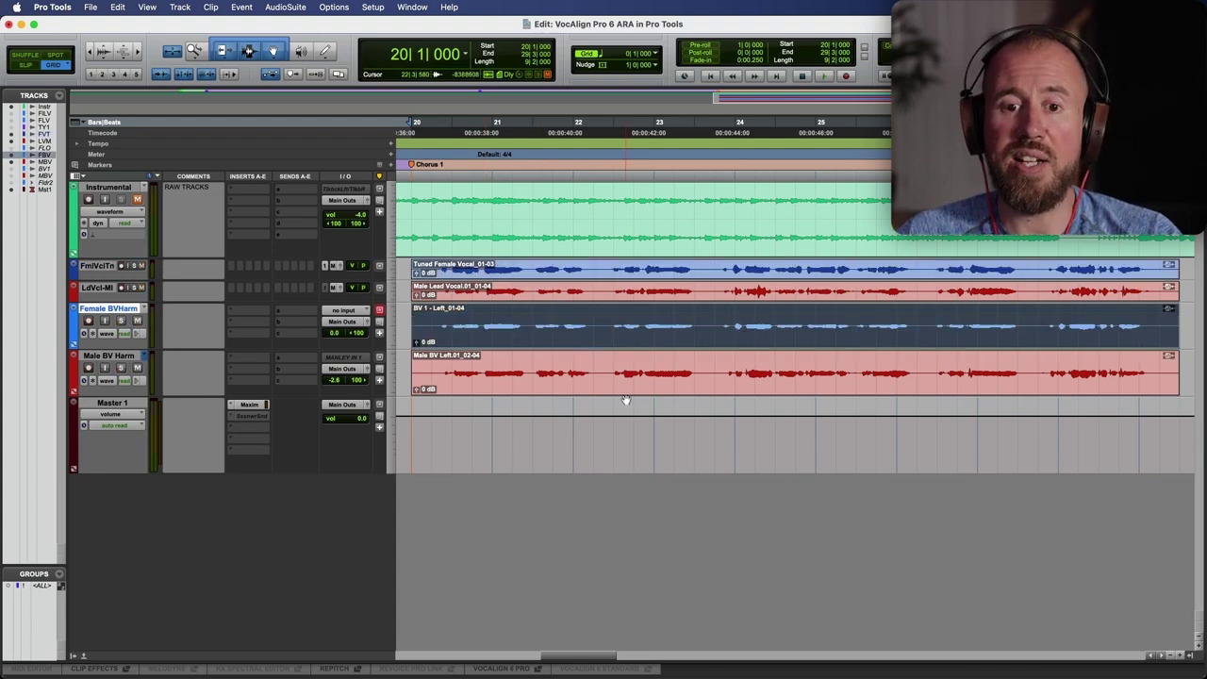
pyautogui.keyDown('shift'); pyautogui.click(625, 391); pyautogui.keyUp('shift')
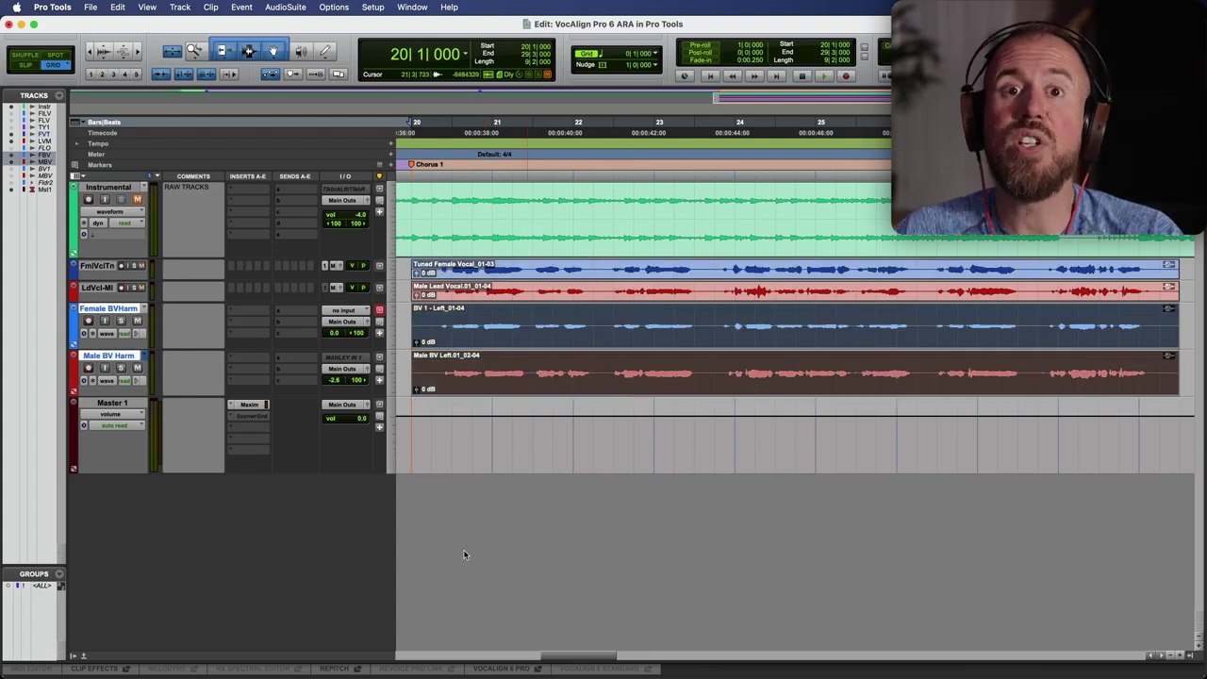
pyautogui.click(503, 668)
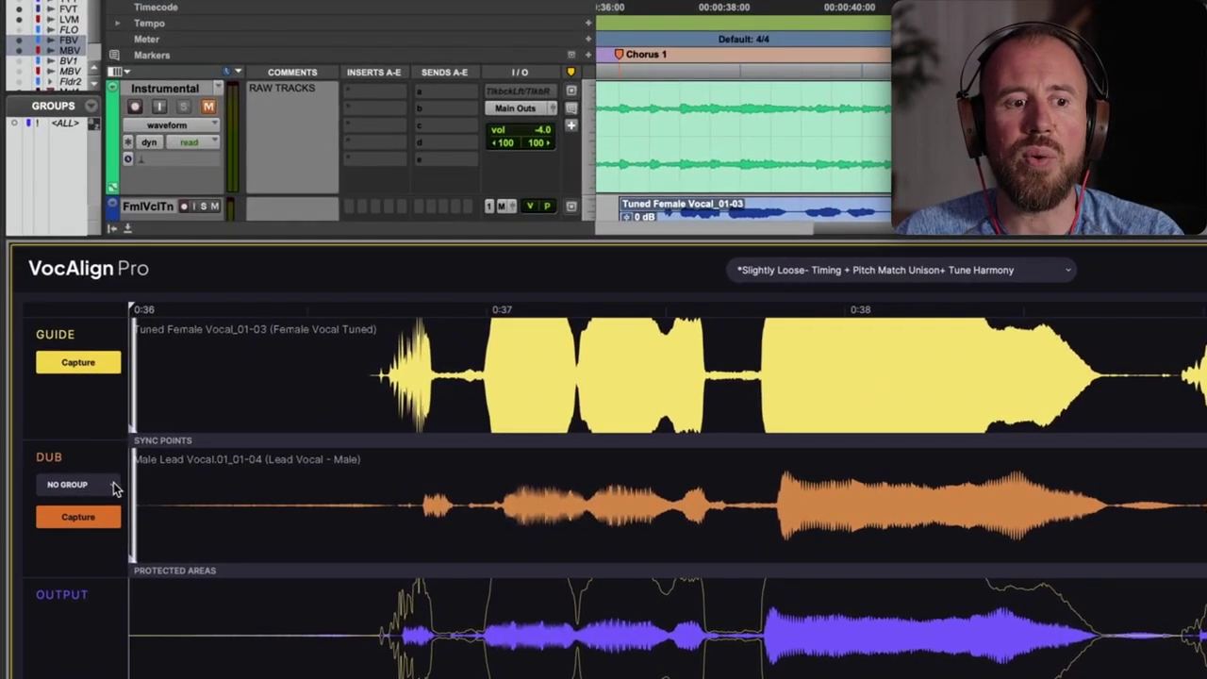
# Set dub grouping to New Group and capture the selected harmonies as Group 1 dubs
pyautogui.click(72, 452)
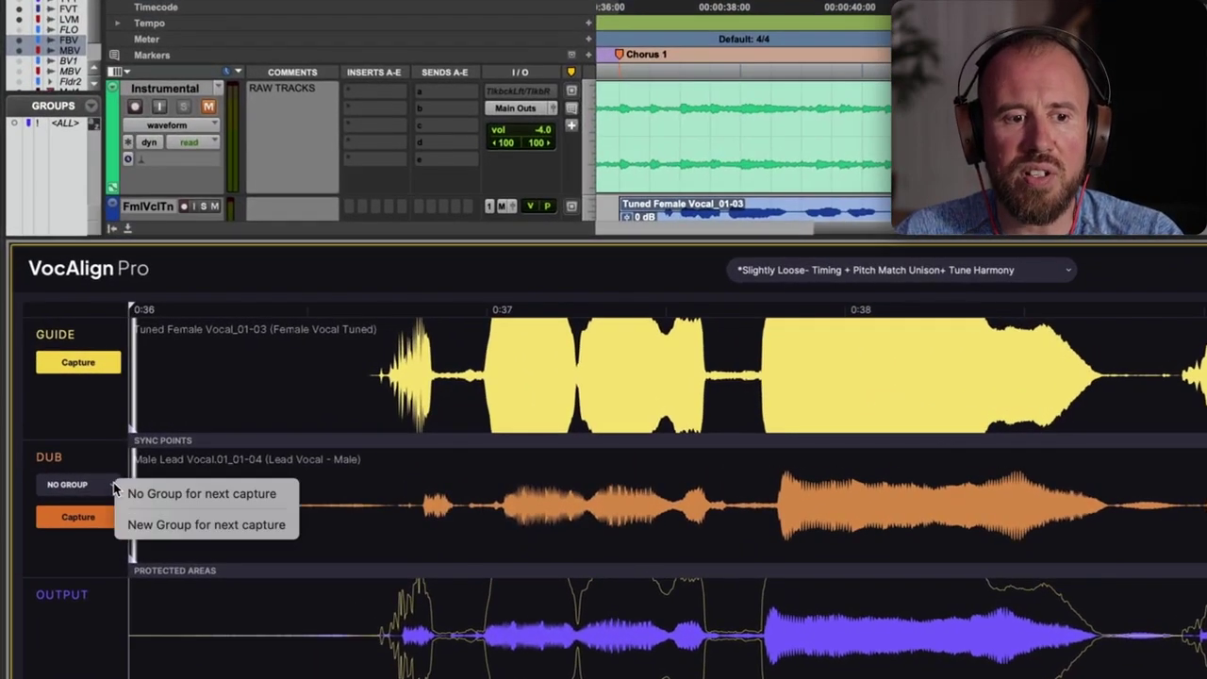
pyautogui.click(176, 521)
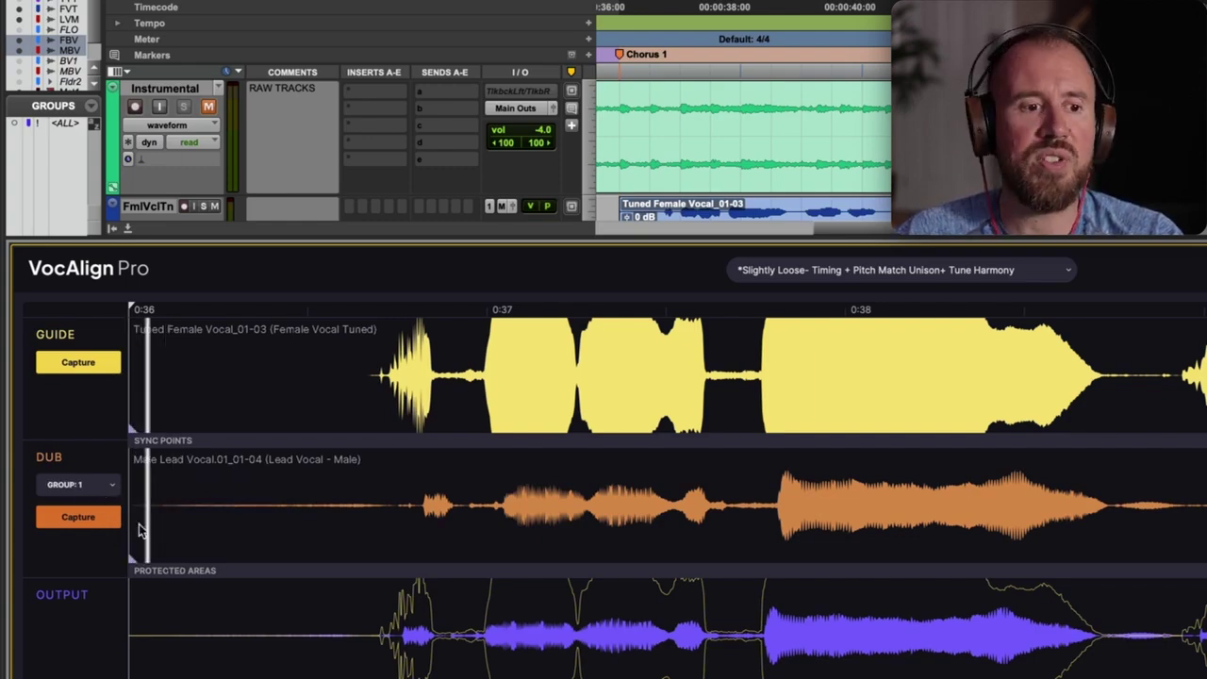
pyautogui.click(94, 517)
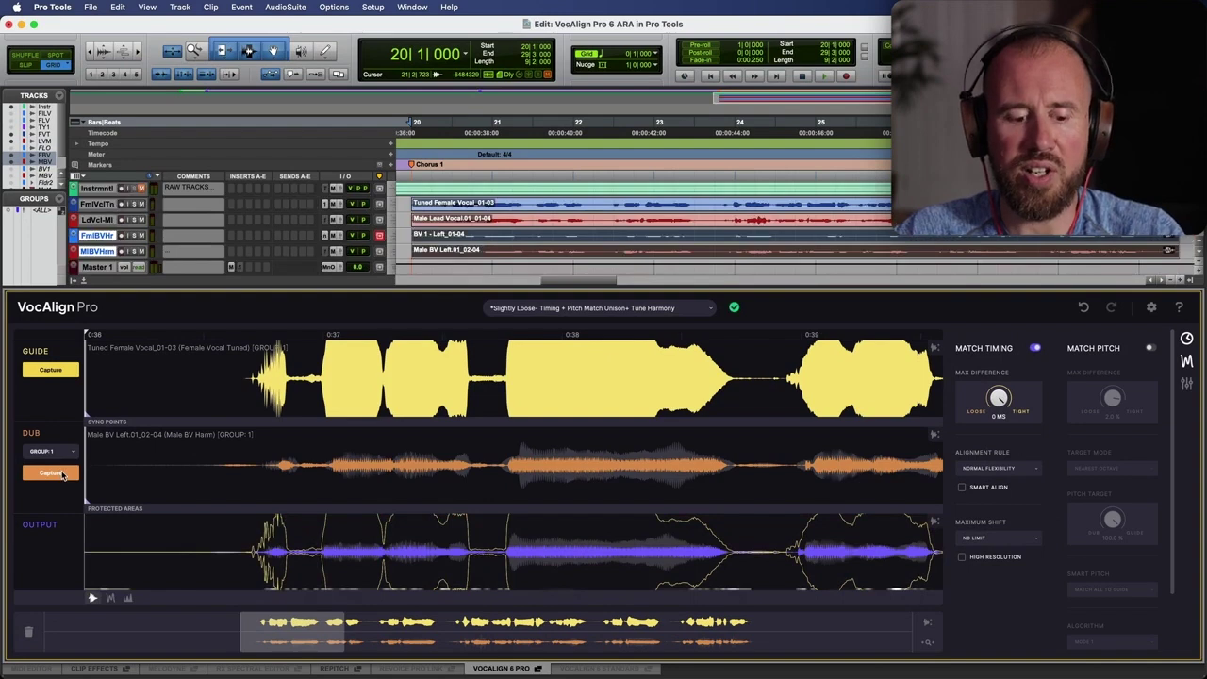
pyautogui.click(631, 234)
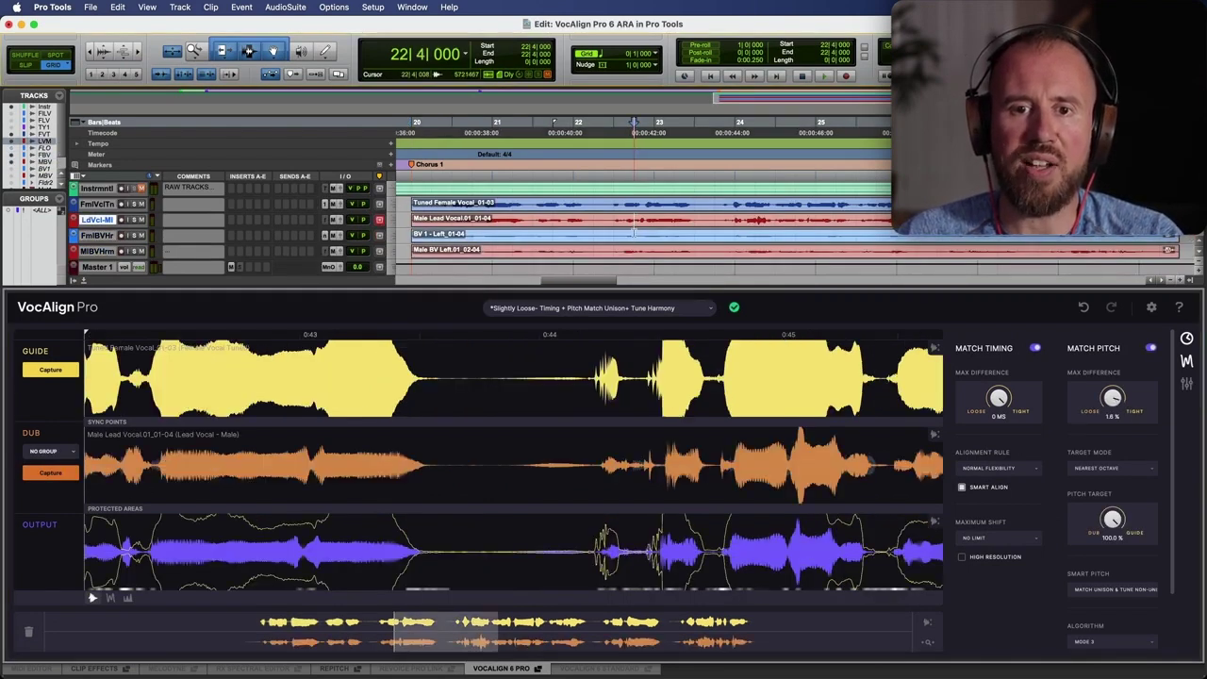
# Turn on Match Pitch for the BV 1 - Left and Male BV Left dubs, with pitch Max Difference 0.0 %
pyautogui.click(634, 248)
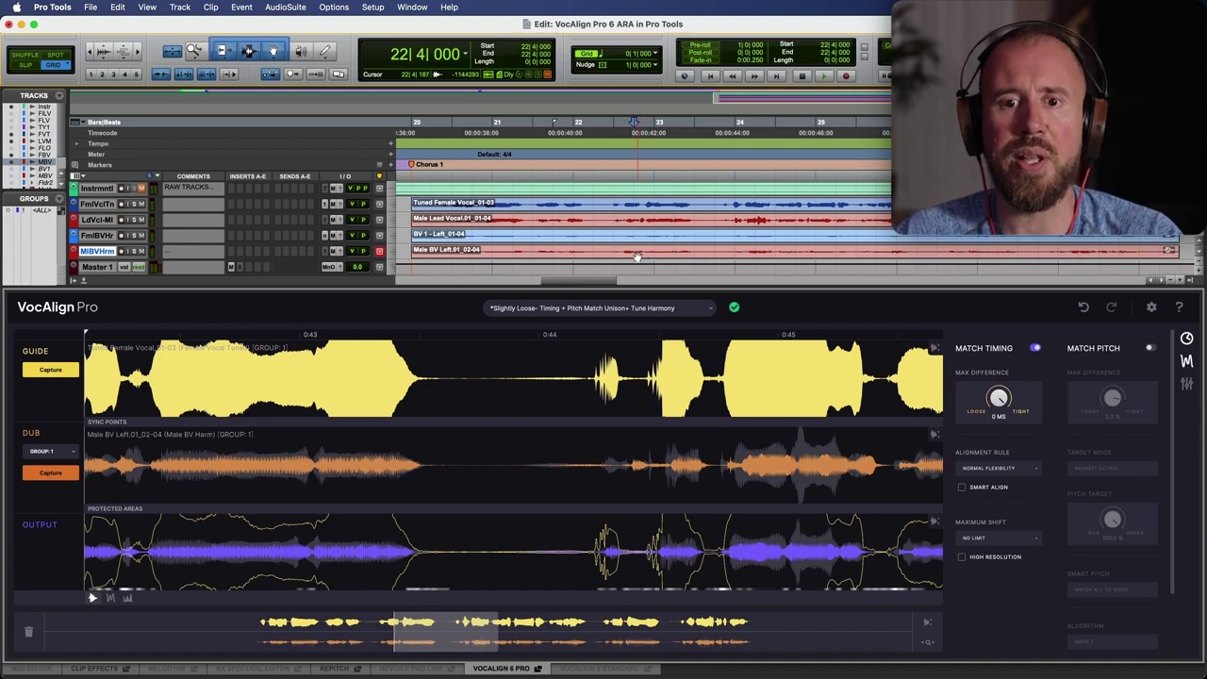
pyautogui.click(1150, 348)
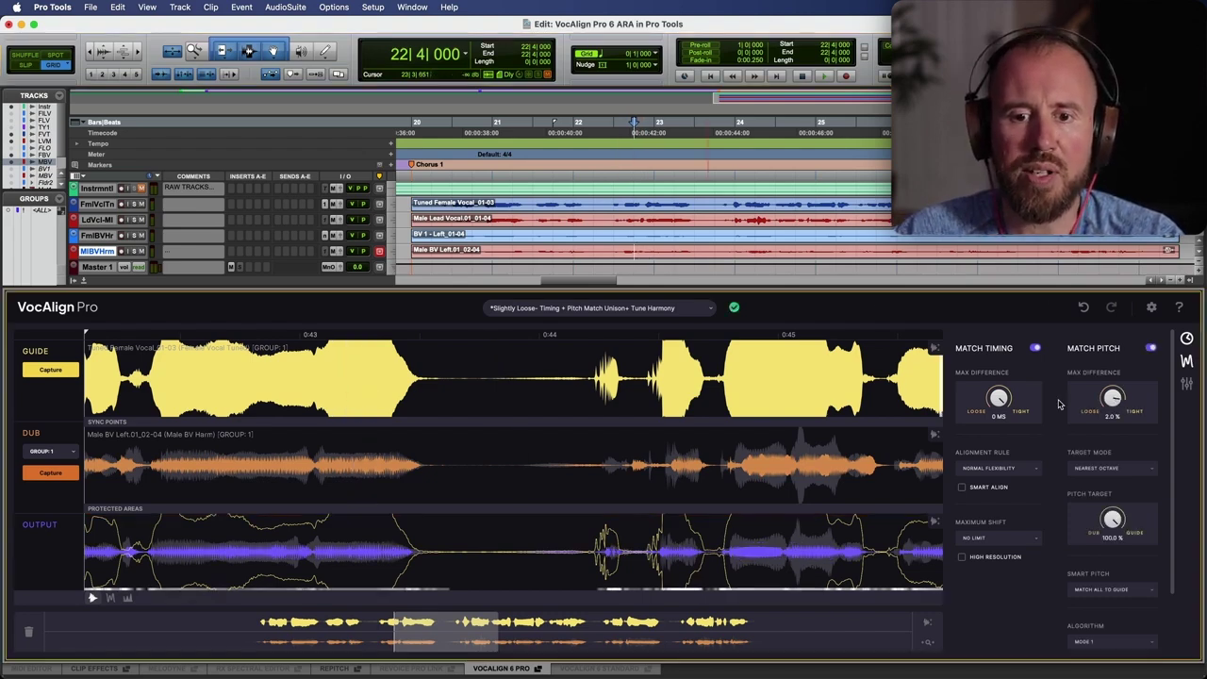
pyautogui.click(632, 234)
pyautogui.click(633, 250)
pyautogui.moveTo(1113, 397); pyautogui.dragTo(1113, 419)
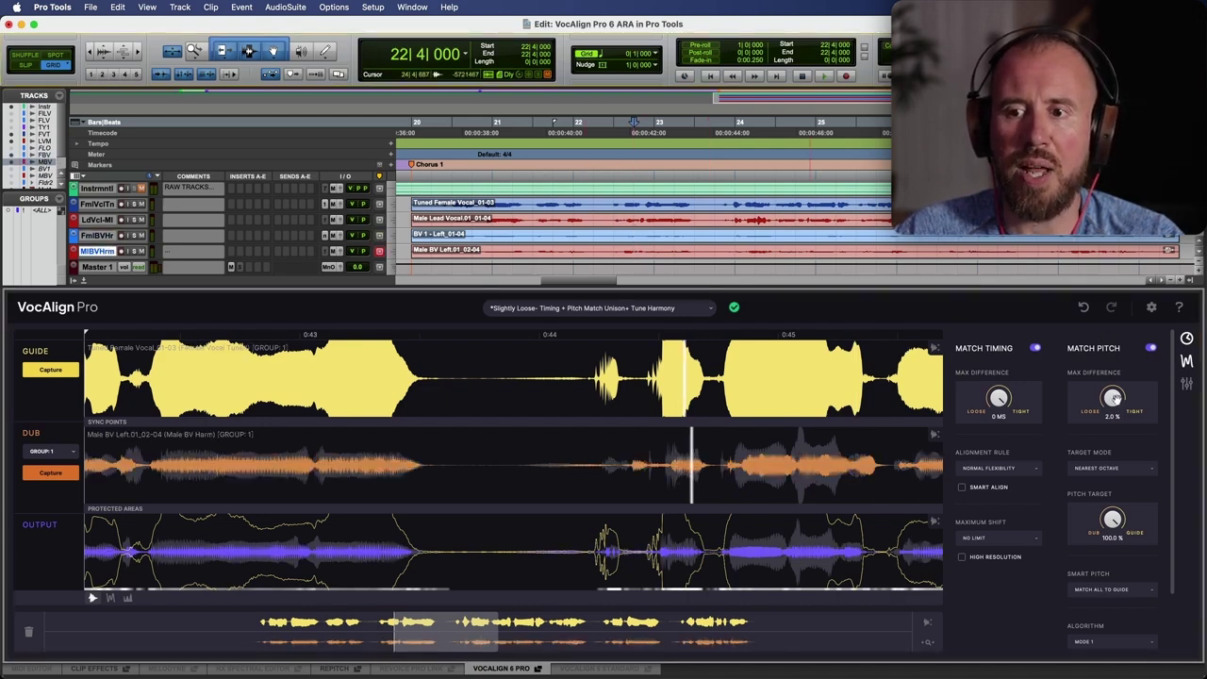
pyautogui.scroll(-3, 1054, 501)
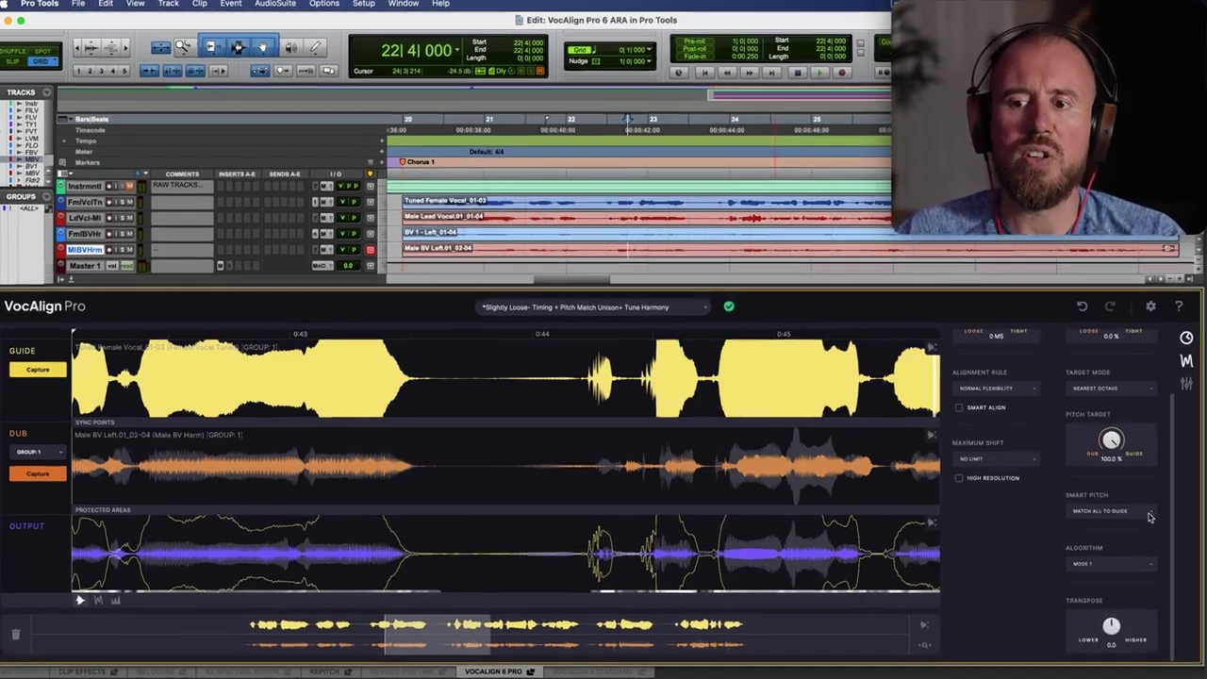
# Choose Match Unison Only for Smart Pitch and play back the aligned harmonies
pyautogui.click(1150, 510)
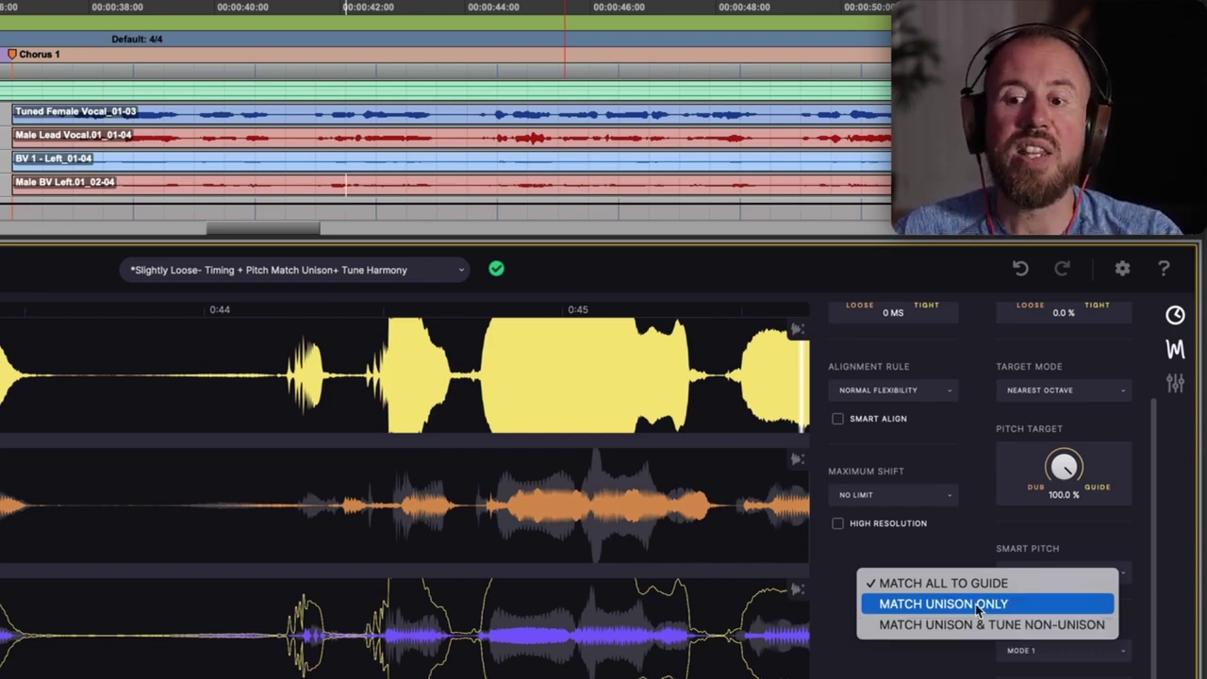
pyautogui.click(976, 608)
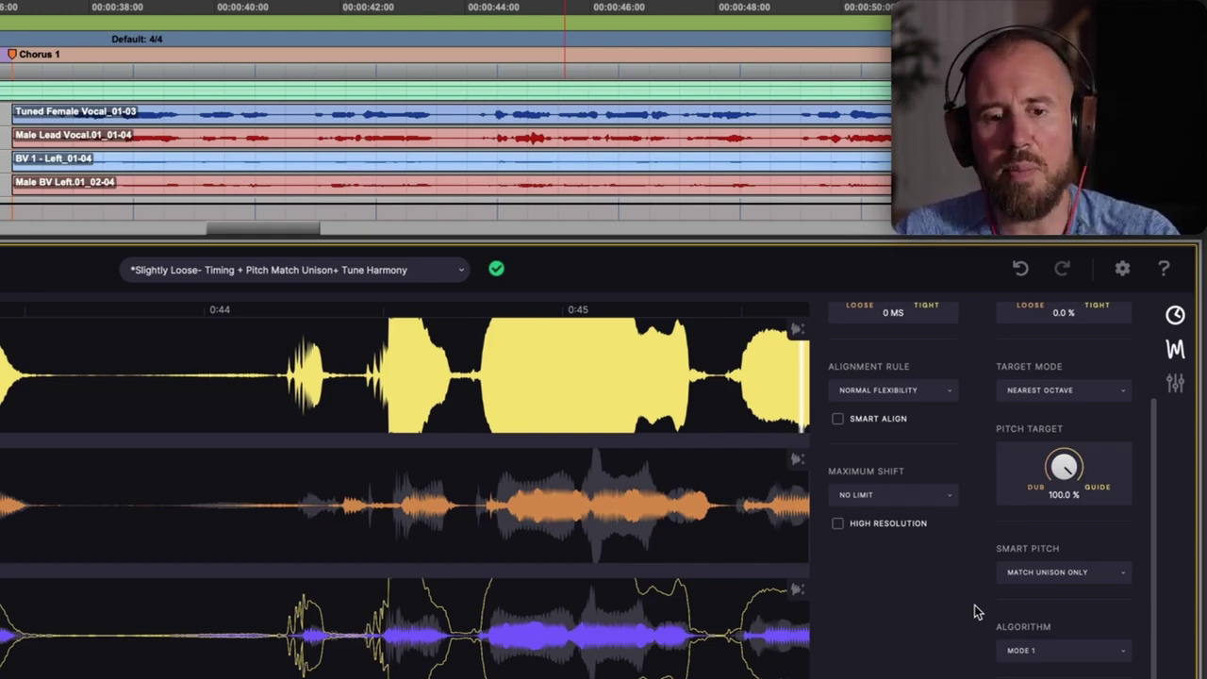
pyautogui.scroll(3, 989, 544)
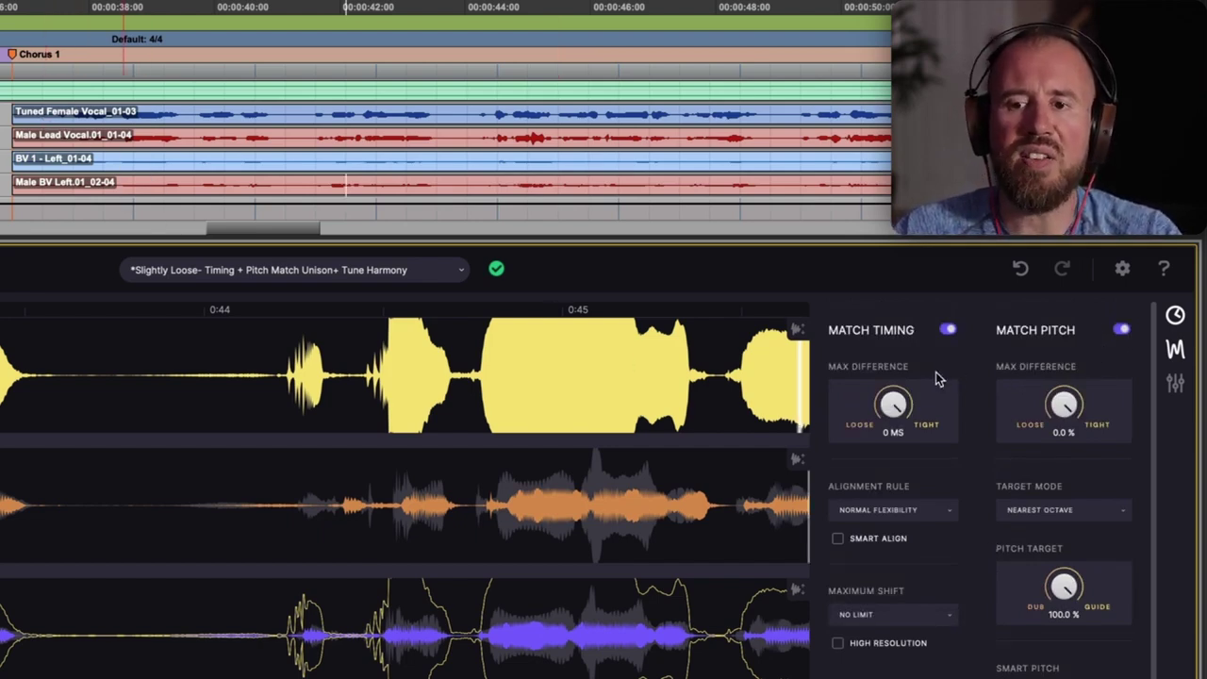
pyautogui.press('space')
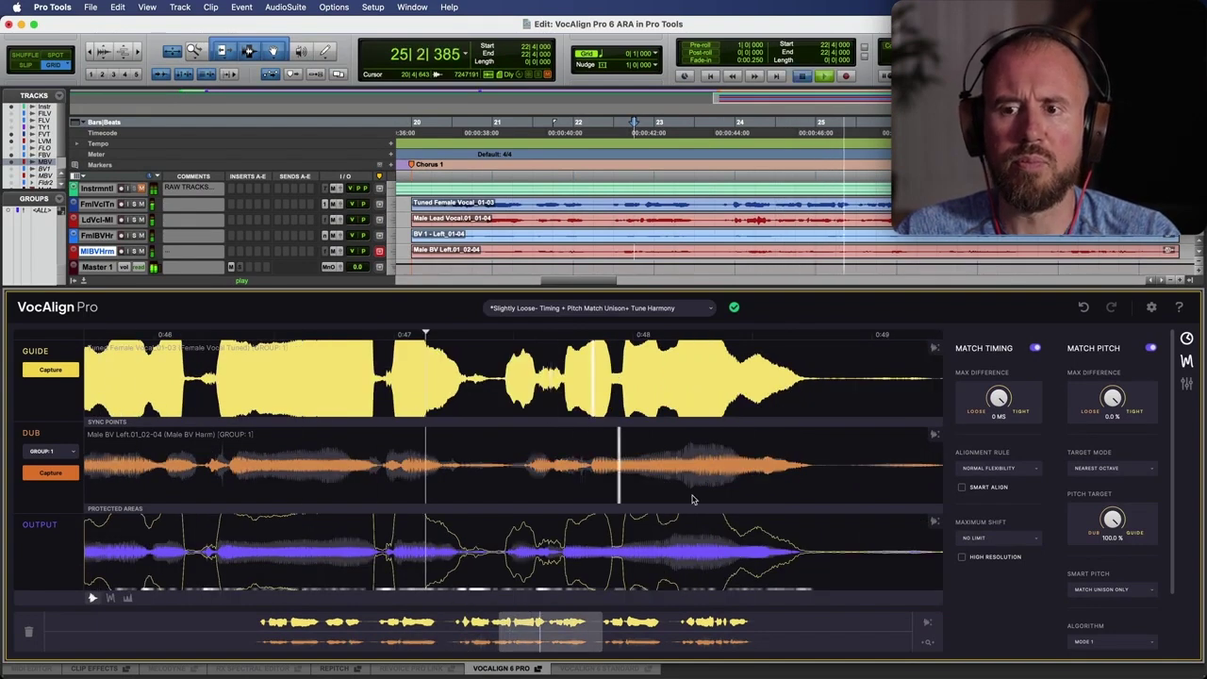
pyautogui.press('space')
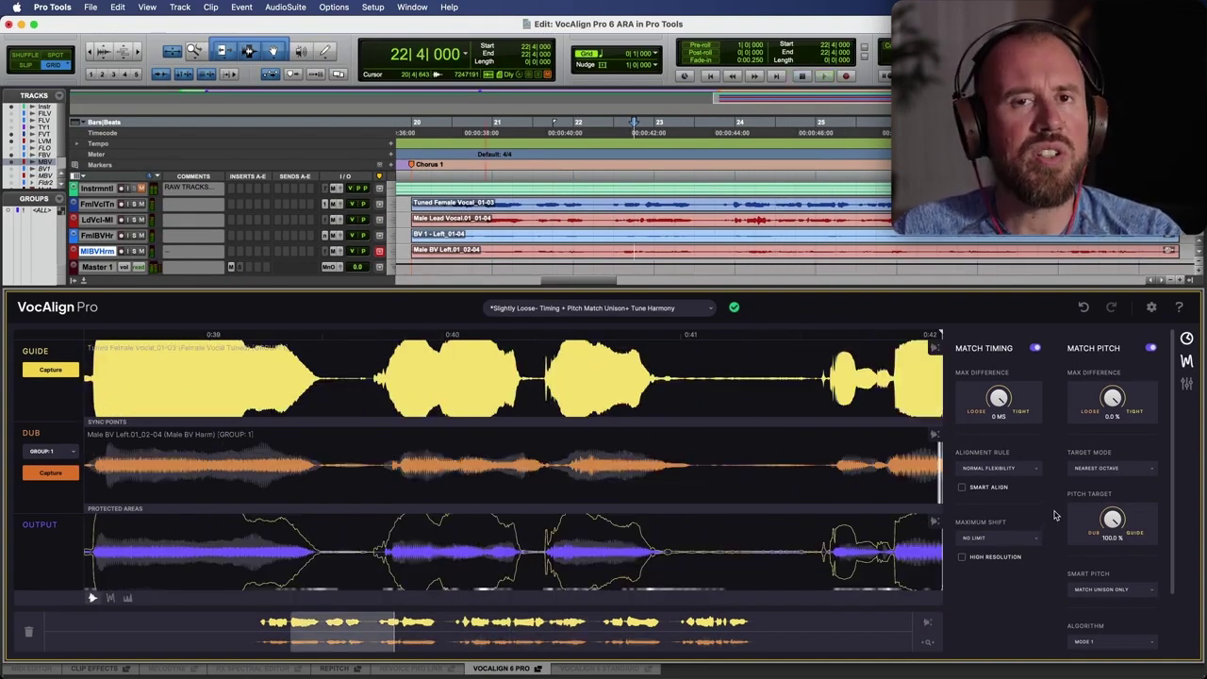
# Select both chorus harmony clips, enlarge their tracks, and bring 0:38–0:40 into the editor
pyautogui.moveTo(358, 625); pyautogui.dragTo(320, 630)
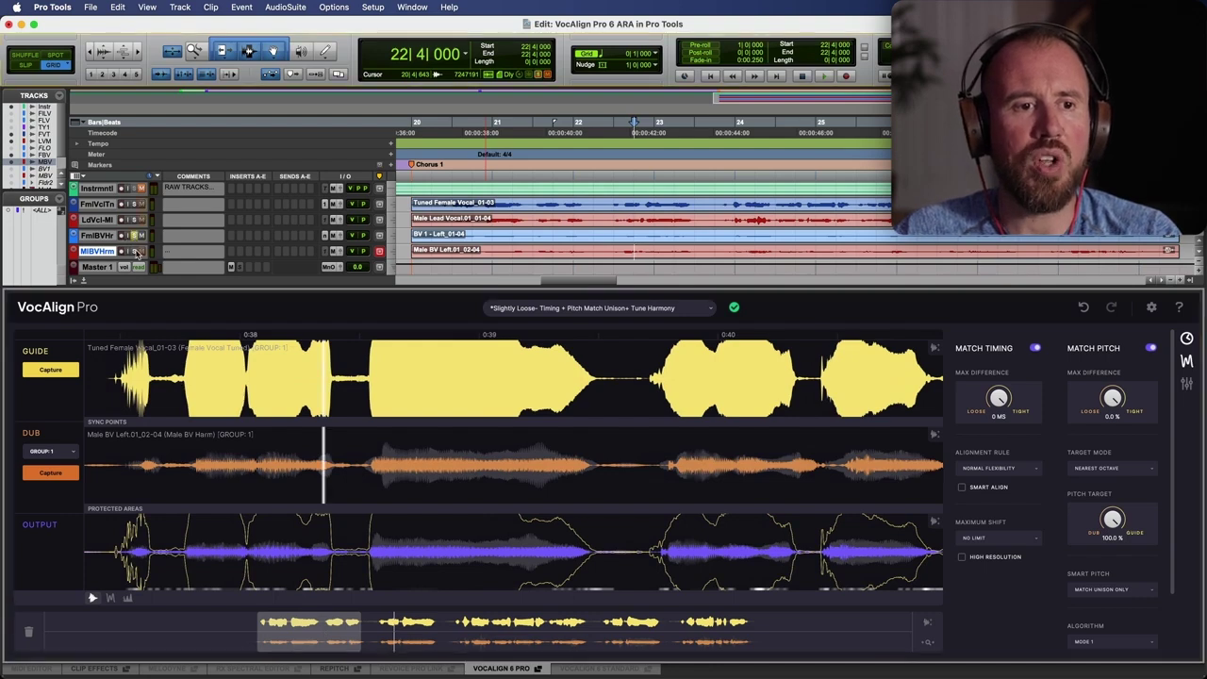
pyautogui.click(509, 239)
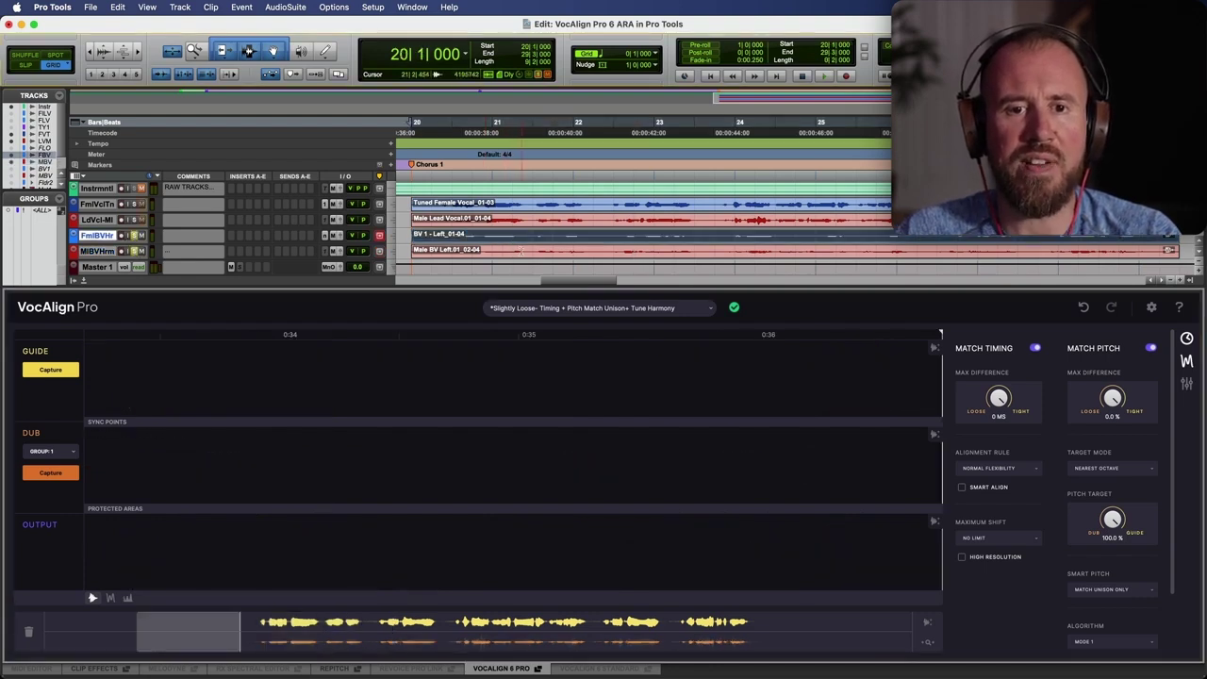
pyautogui.keyDown('shift'); pyautogui.click(520, 251); pyautogui.keyUp('shift')
pyautogui.press('e')
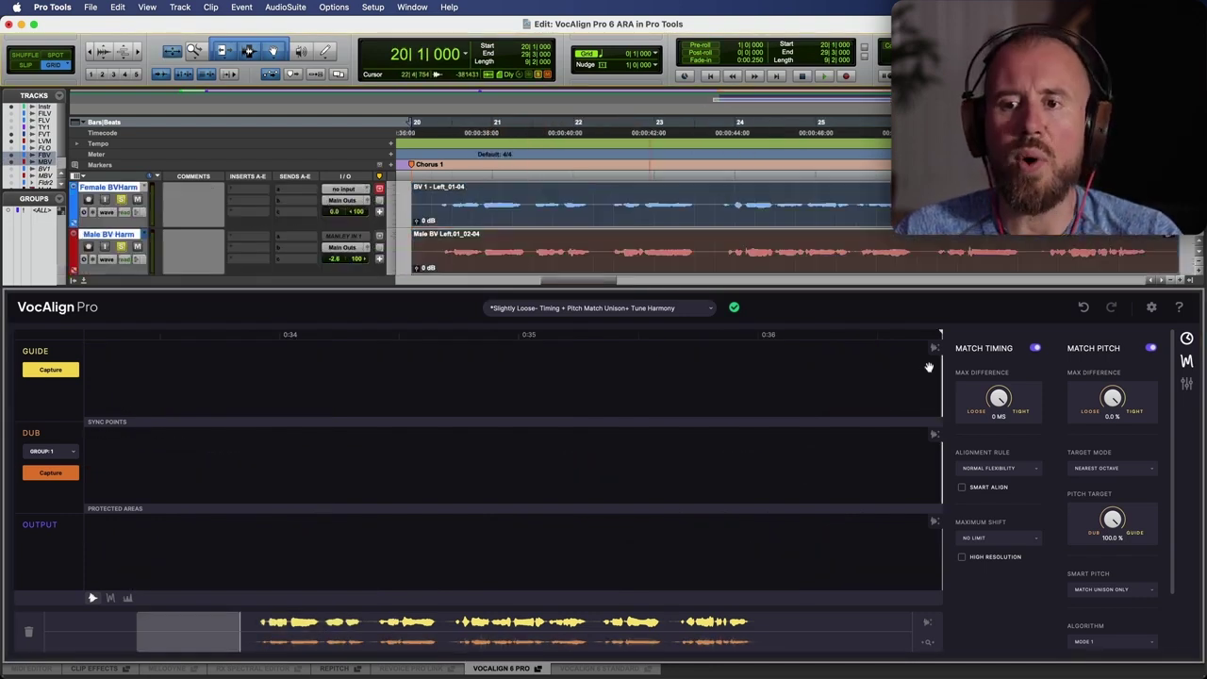
pyautogui.click(263, 622)
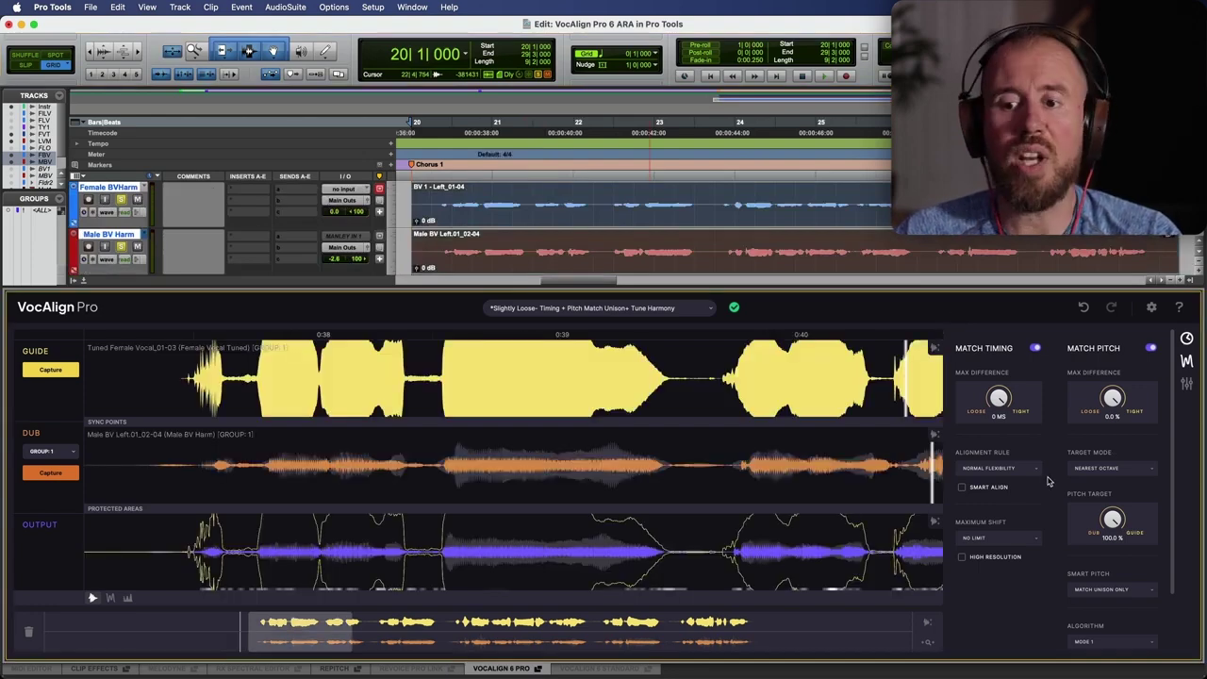
# Set Smart Pitch to Match Unison & Tune Non-Unison and display the vocals as pitch curves
pyautogui.click(1140, 592)
pyautogui.click(1089, 624)
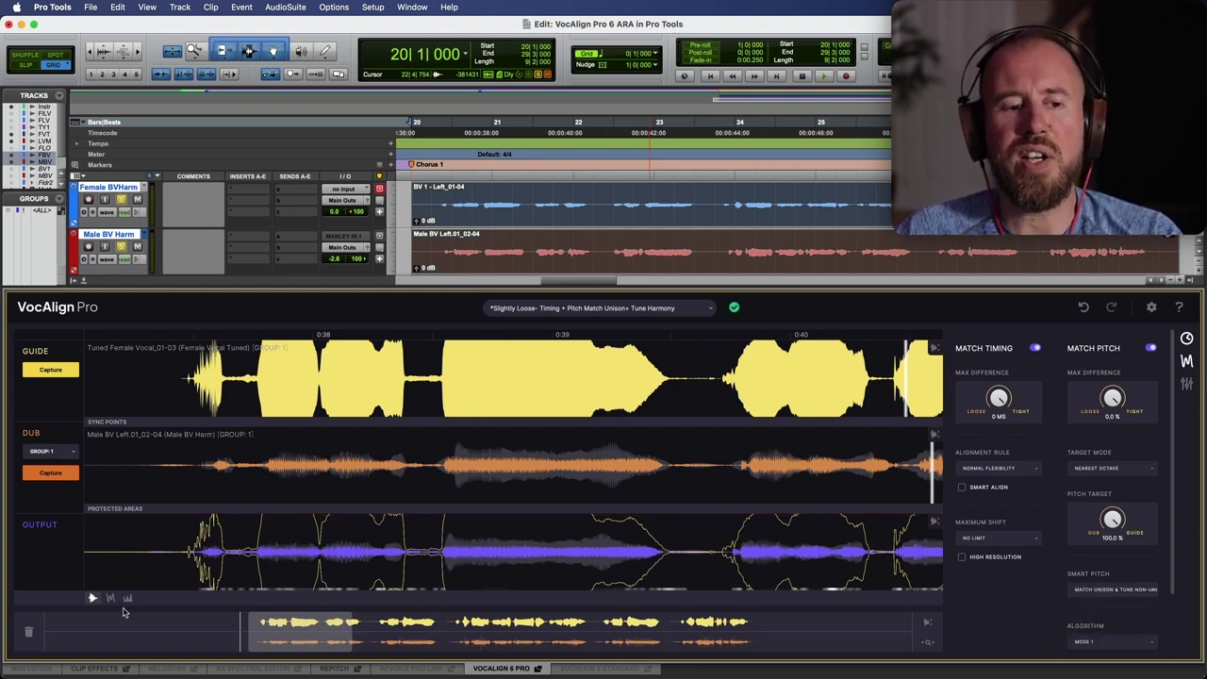
pyautogui.click(111, 597)
# Widen the view to 0:37–0:53, compare Match Pitch off and on, then return to audio waveforms
pyautogui.moveTo(346, 634); pyautogui.dragTo(737, 633)
pyautogui.click(1151, 349)
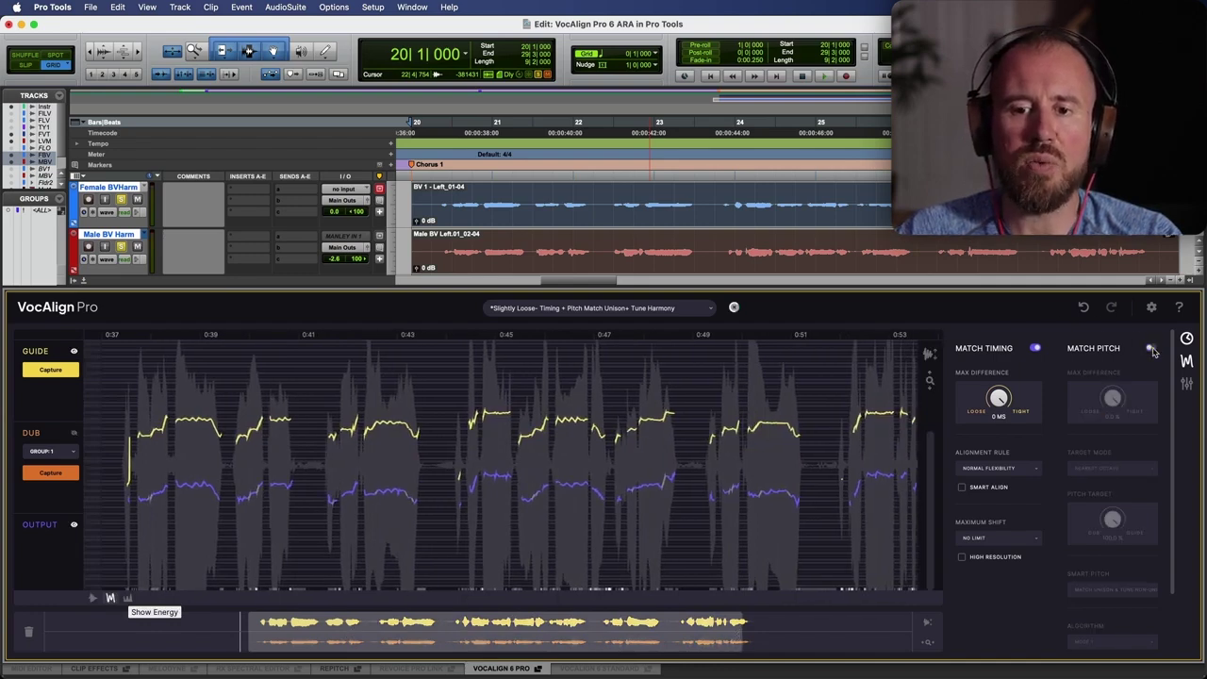
pyautogui.click(1151, 348)
pyautogui.click(1152, 349)
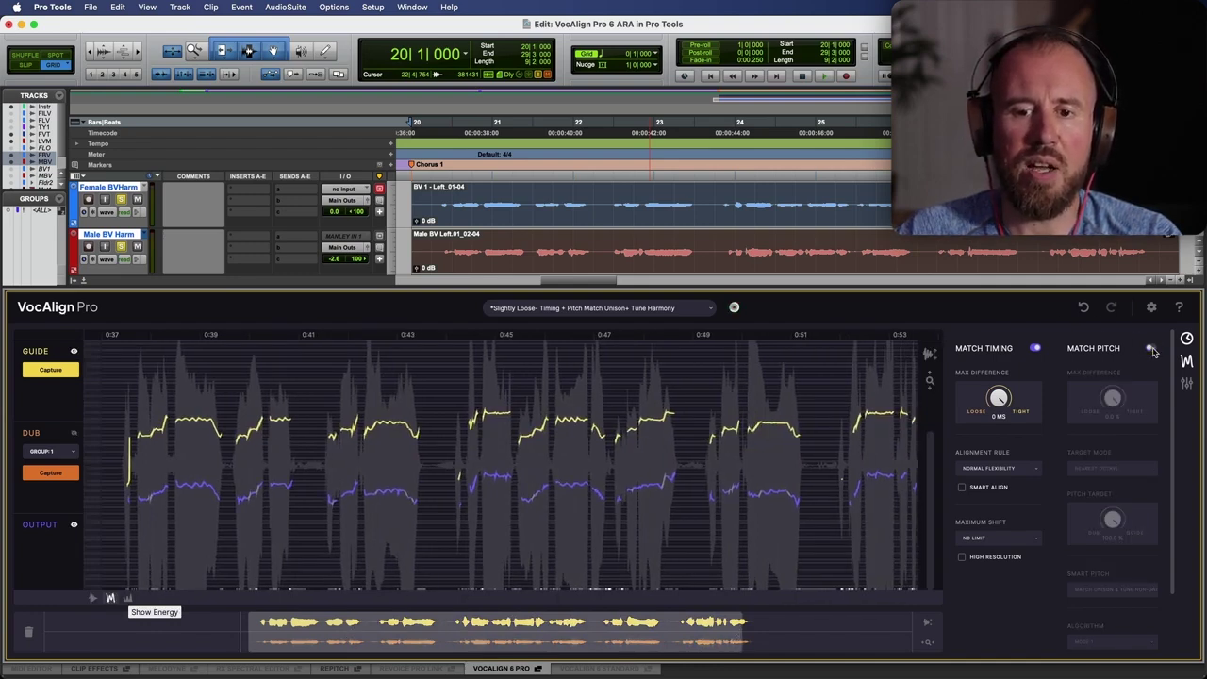
pyautogui.click(1151, 349)
pyautogui.click(1152, 348)
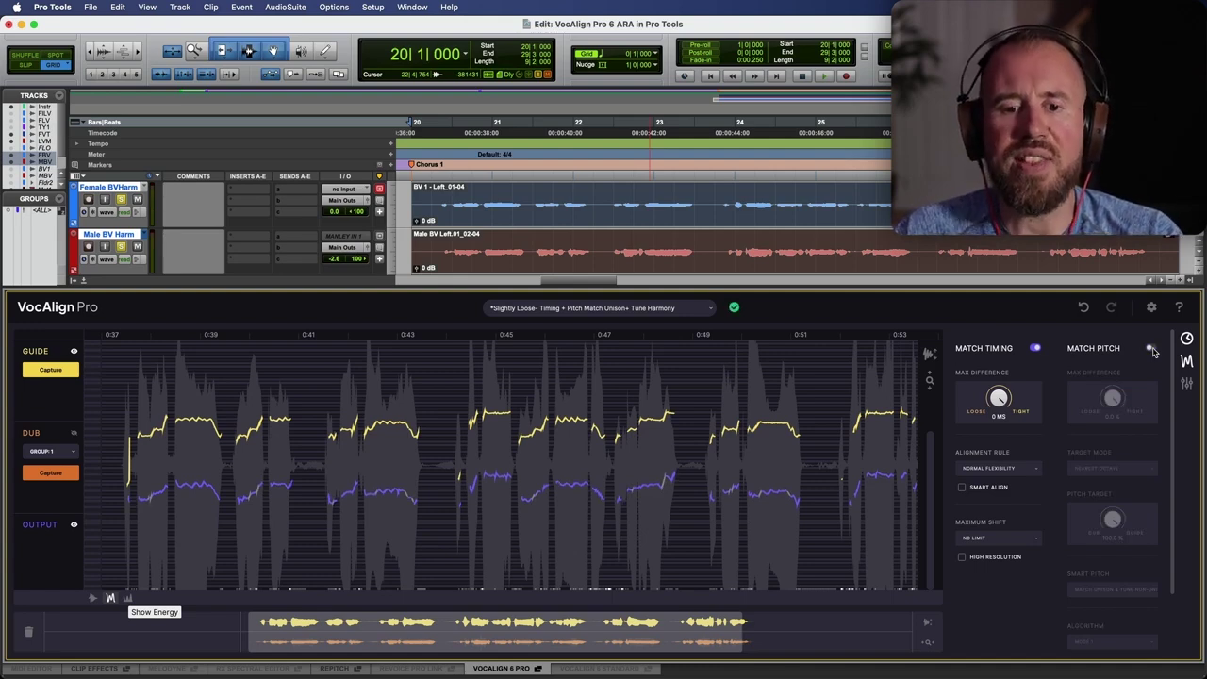
pyautogui.click(1151, 348)
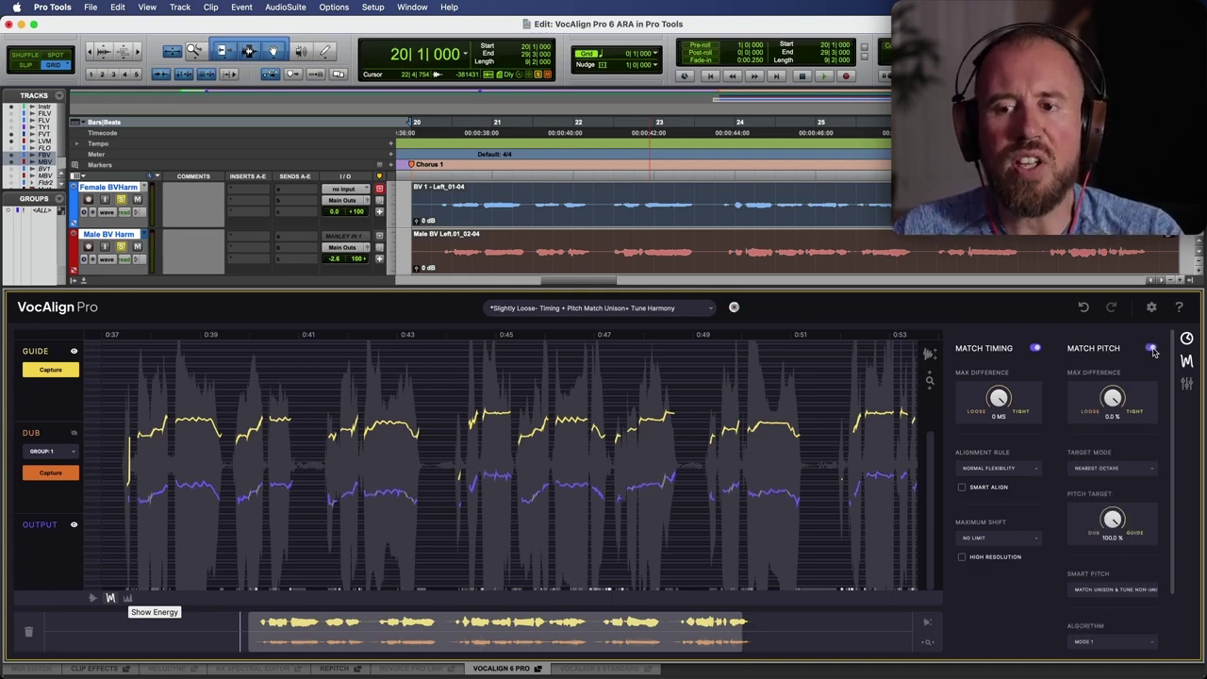
pyautogui.click(91, 597)
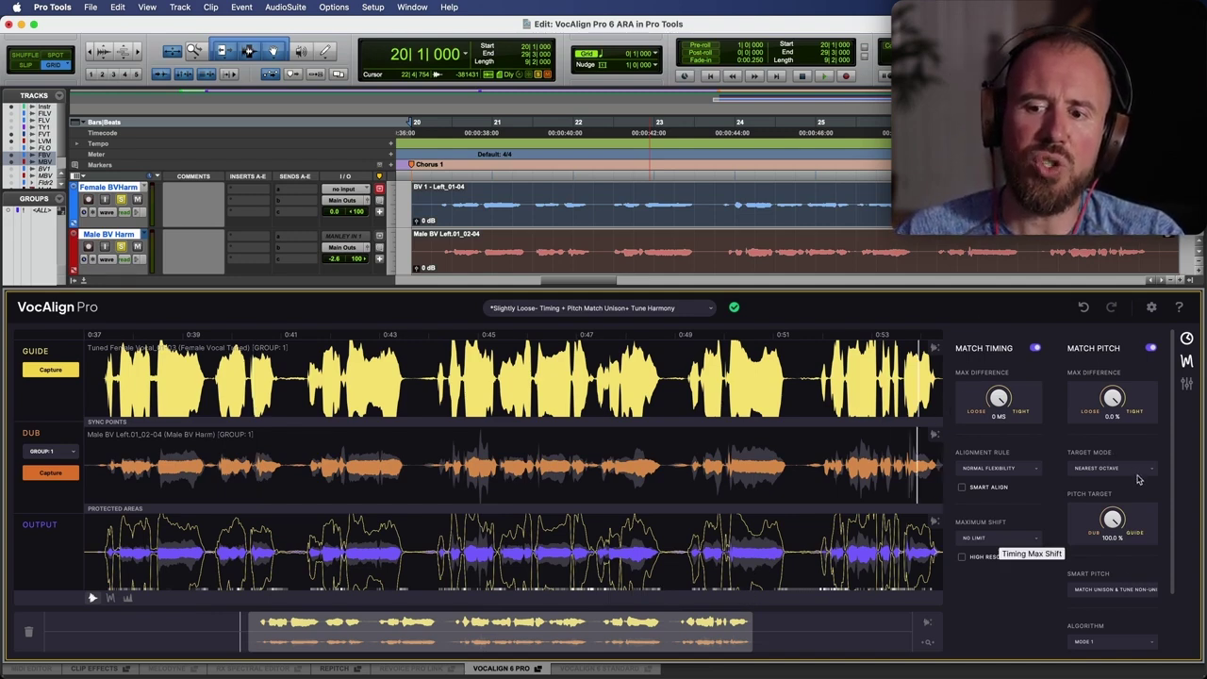
# Audition the harmony with Smart Pitch set to Match All To Guide and Target Mode Absolute
pyautogui.click(1142, 591)
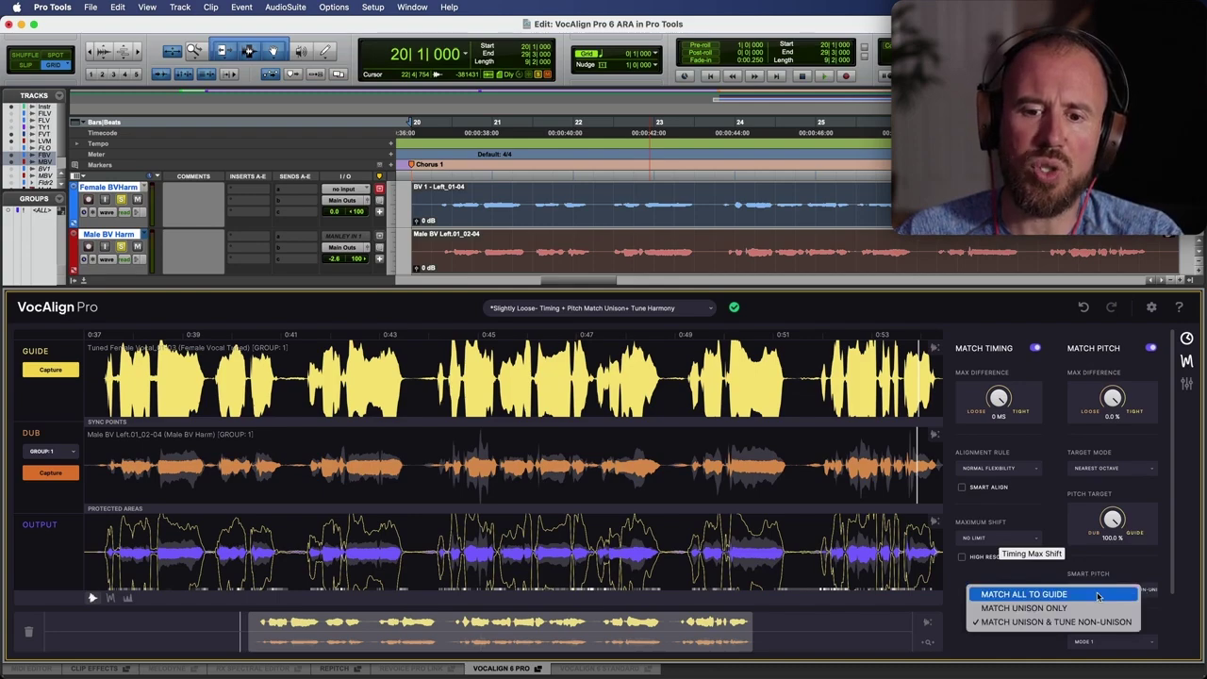
pyautogui.click(1099, 596)
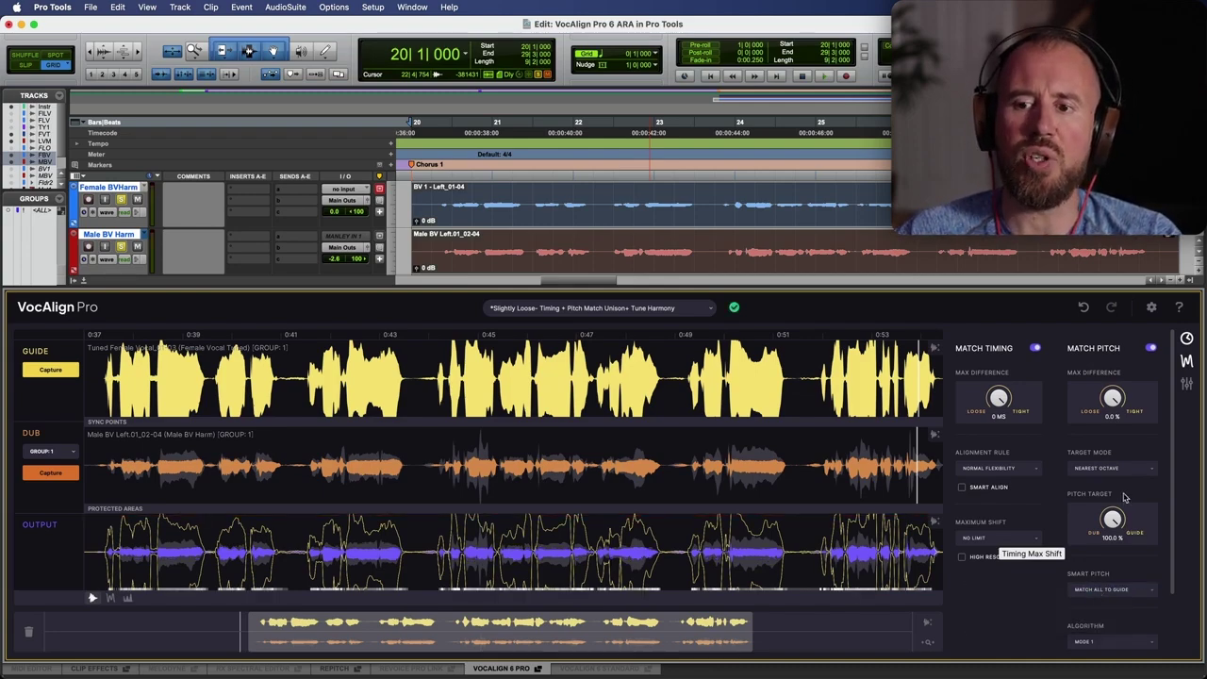
pyautogui.click(1140, 472)
pyautogui.click(1105, 485)
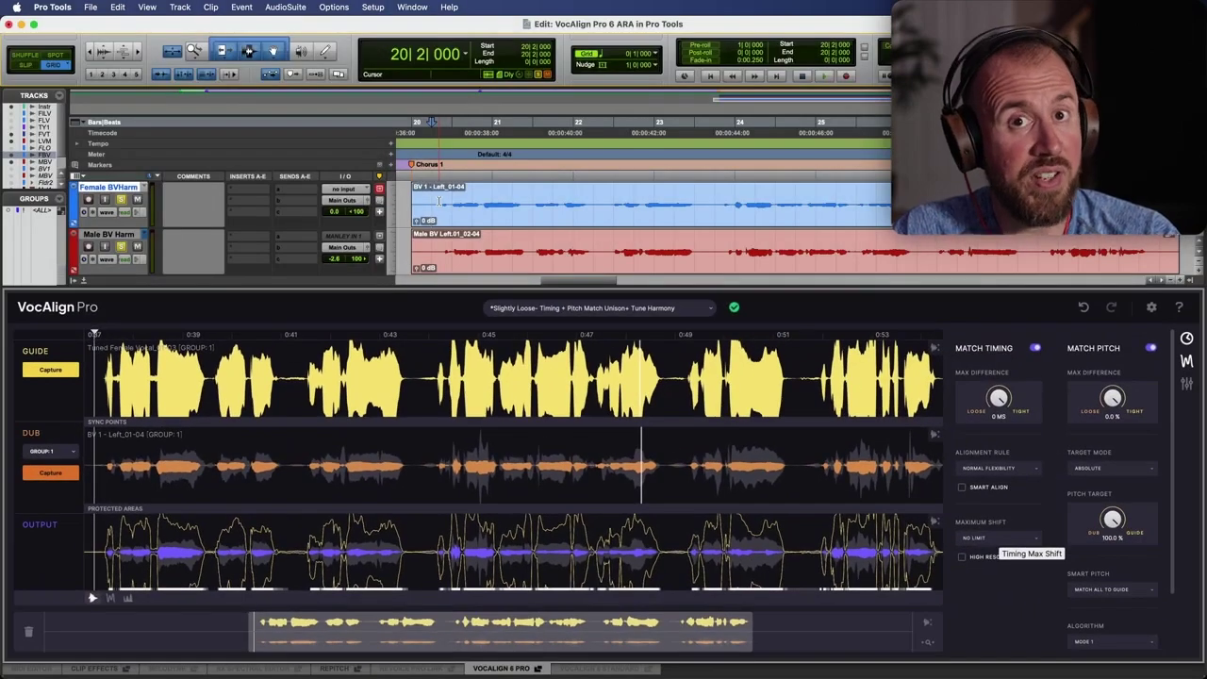
pyautogui.press('space')
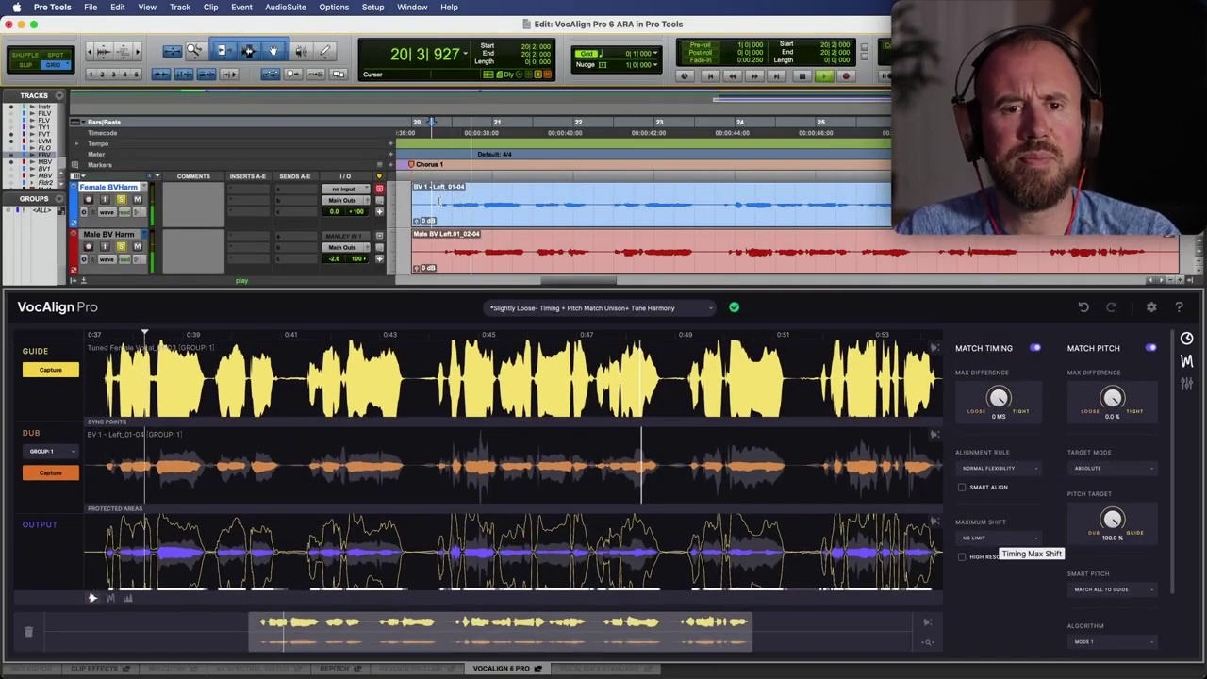
pyautogui.press('space')
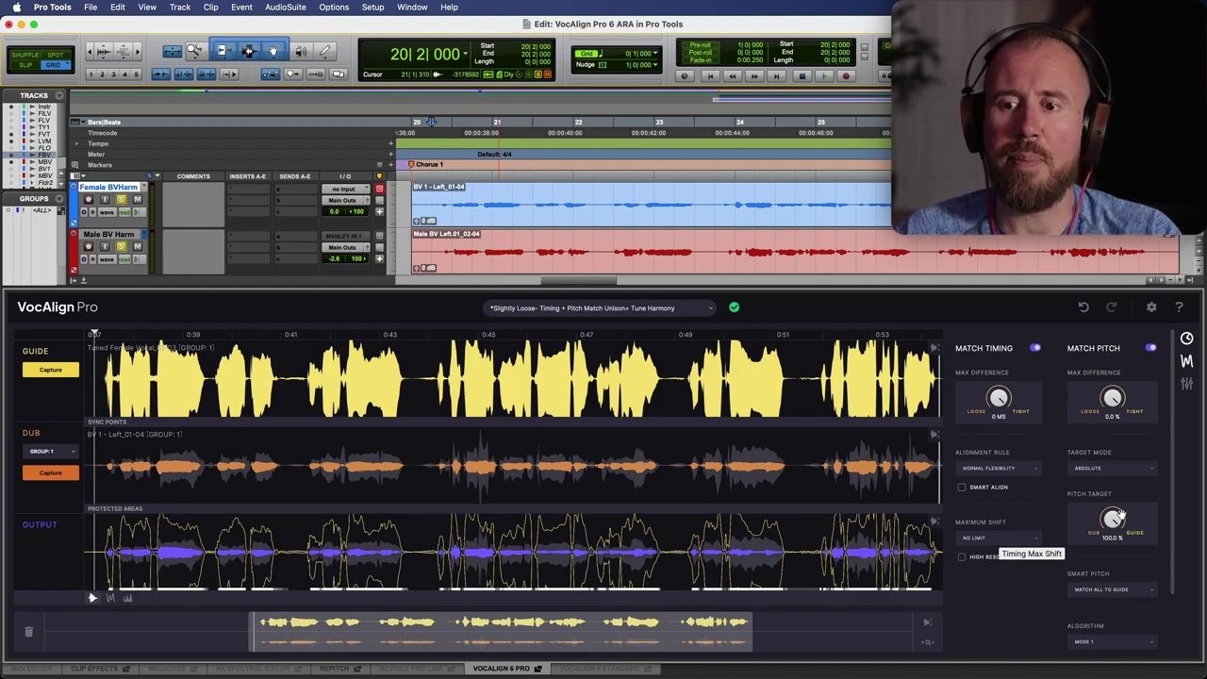
# Re-align with Nearest Octave, Match Unison & Tune Non-Unison and Mode 3, audition, then close VocAlign
pyautogui.click(1149, 469)
pyautogui.click(1131, 485)
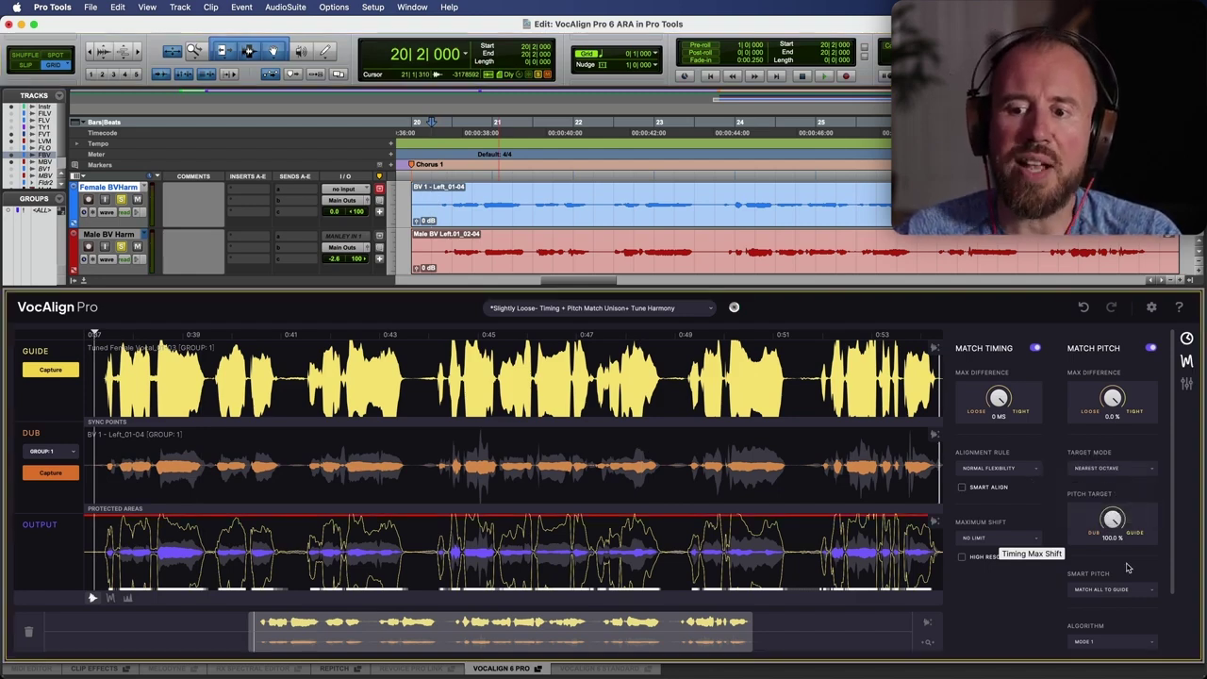
pyautogui.click(1143, 591)
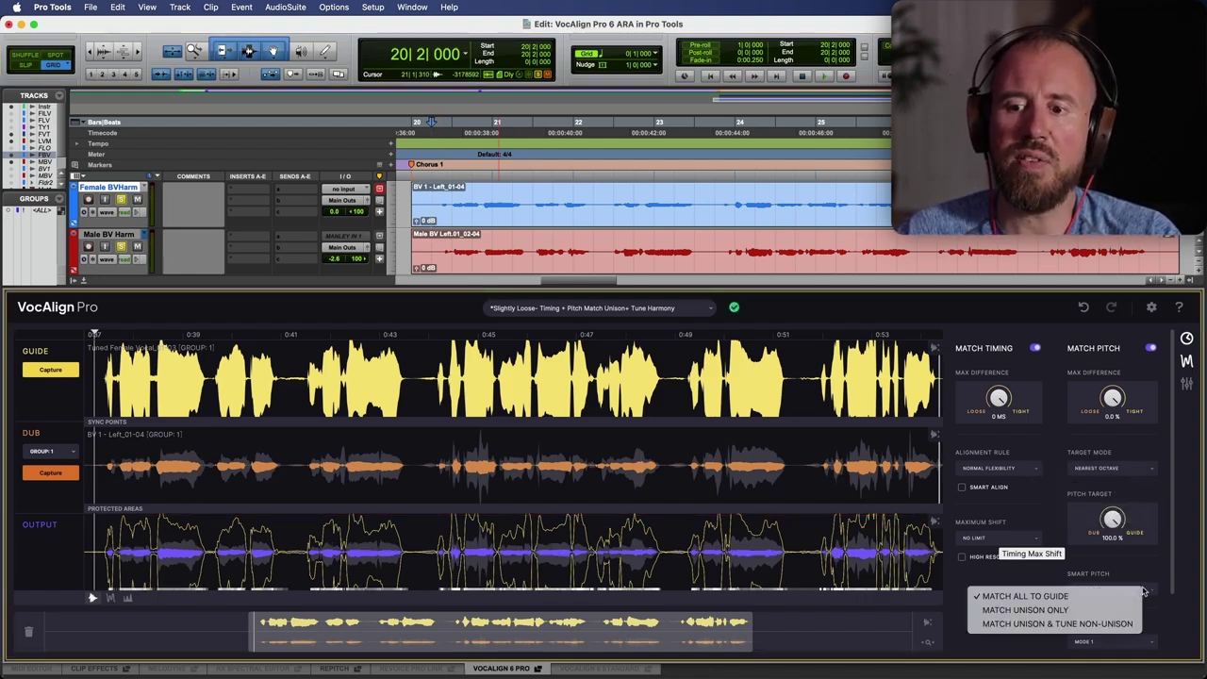
pyautogui.click(1089, 625)
pyautogui.click(1148, 642)
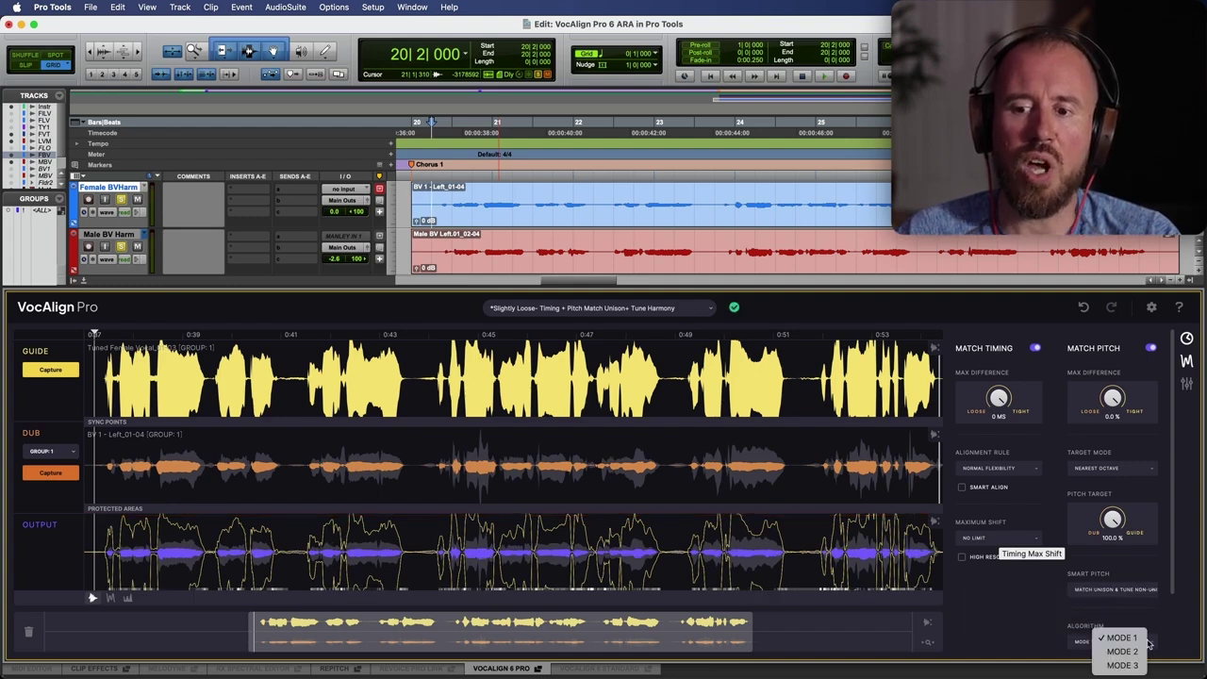
pyautogui.click(1126, 666)
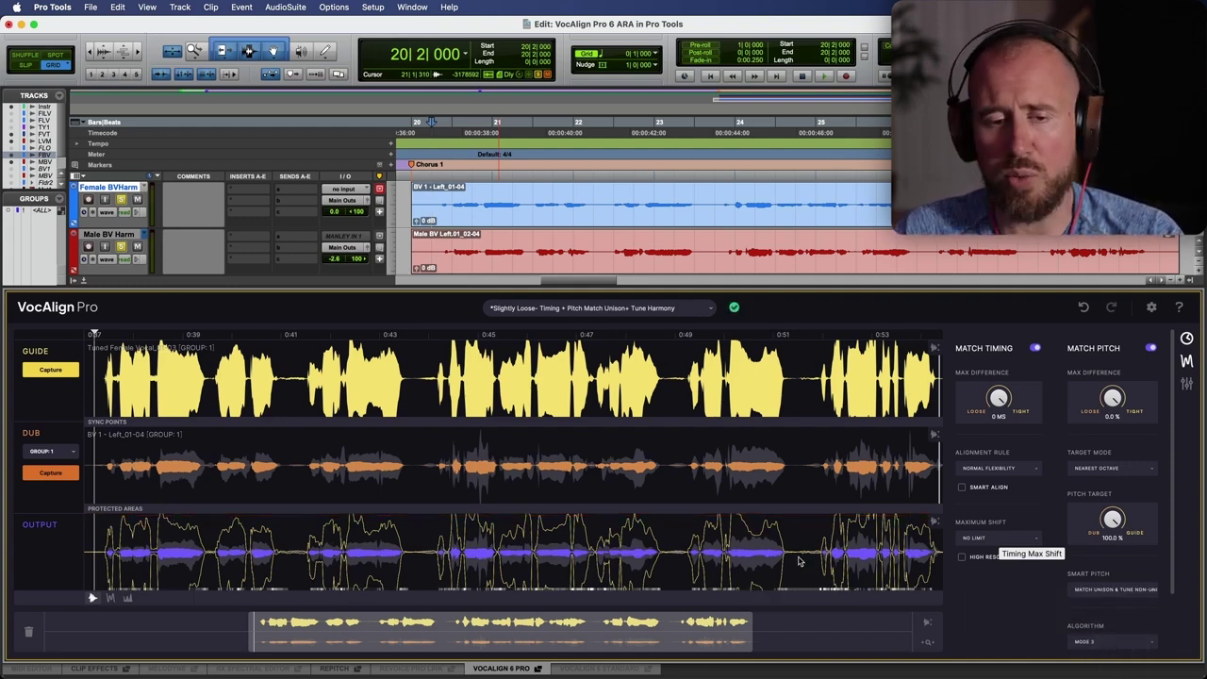
pyautogui.press('space')
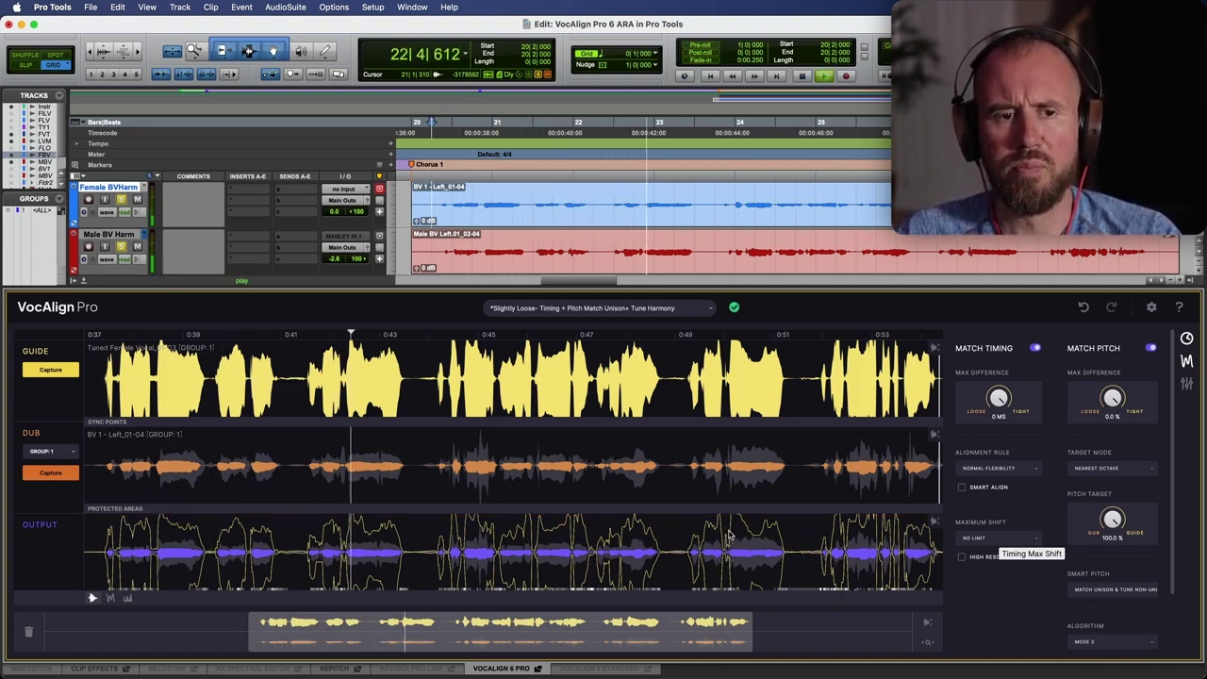
pyautogui.press('space')
pyautogui.click(516, 667)
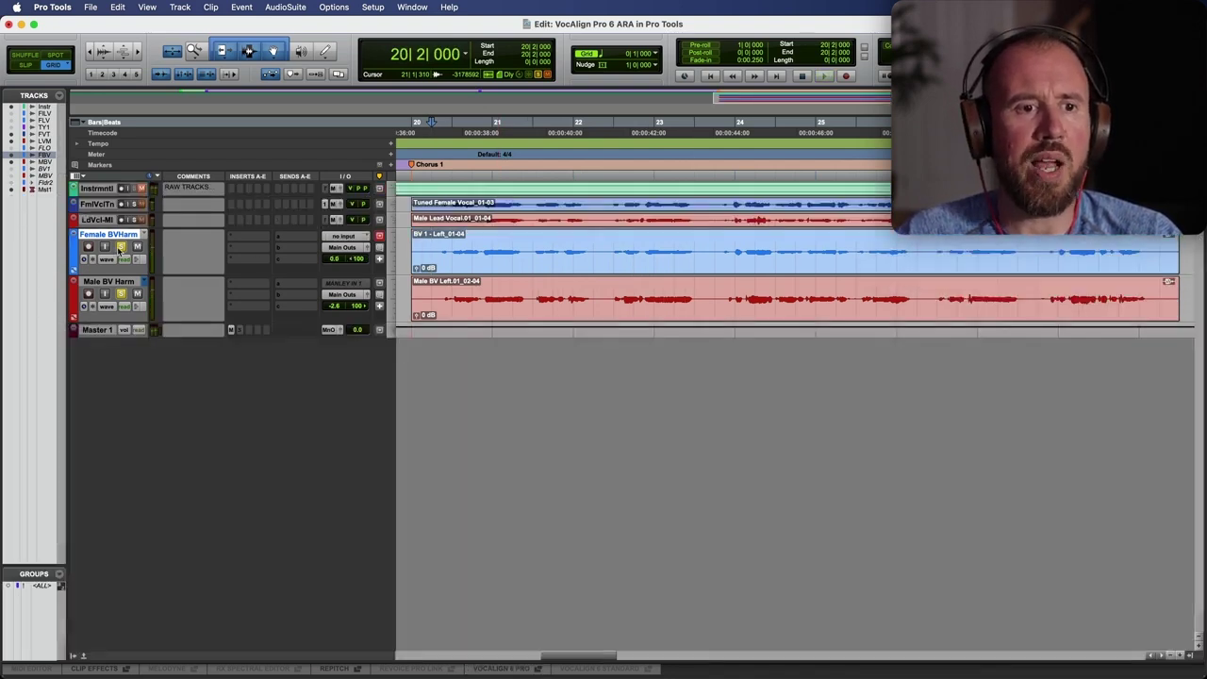
# Play the session with both harmonies and enlarge all tracks to fill the Edit window
pyautogui.press('space')
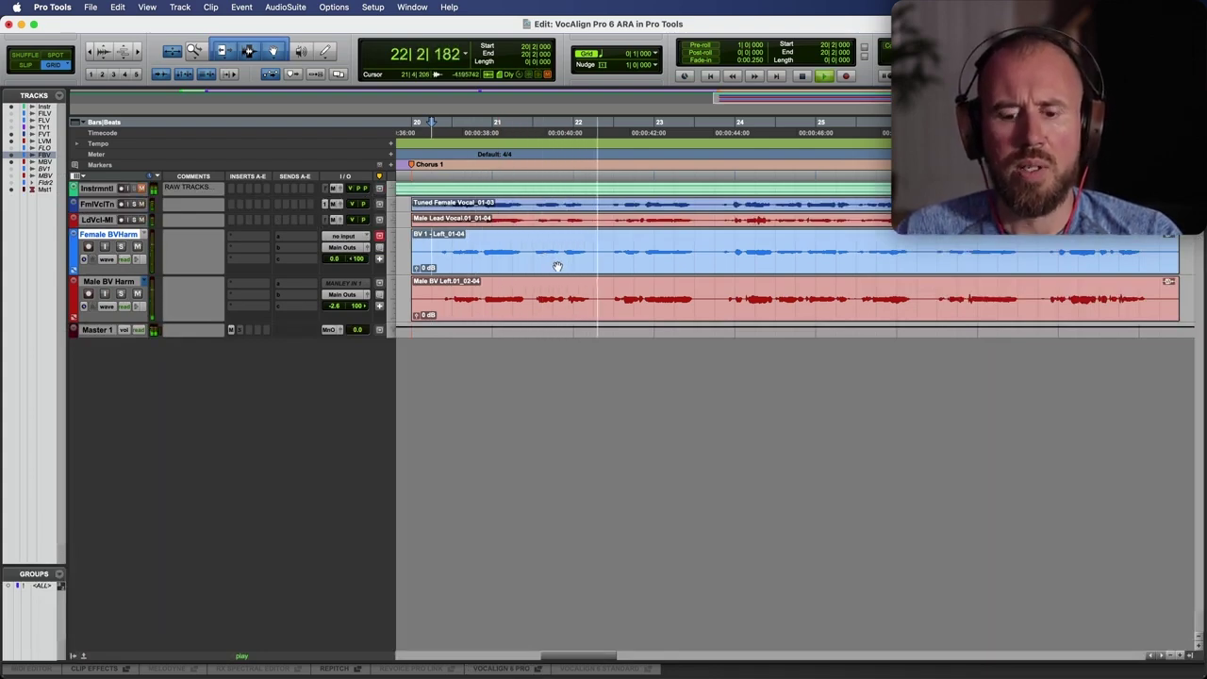
pyautogui.press('ctrl+alt+super+Up')
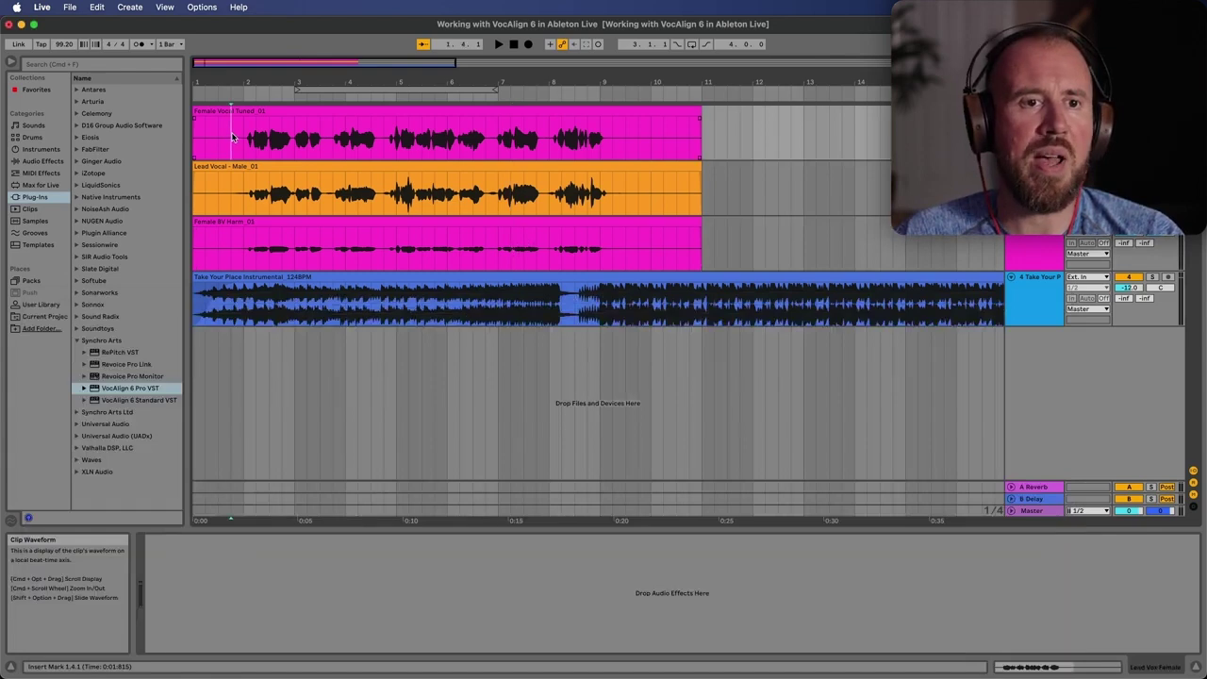
# Arm VocAlign Pro capture on the Lead Vocal Male track and play the song to capture guide and dub
pyautogui.click(228, 183)
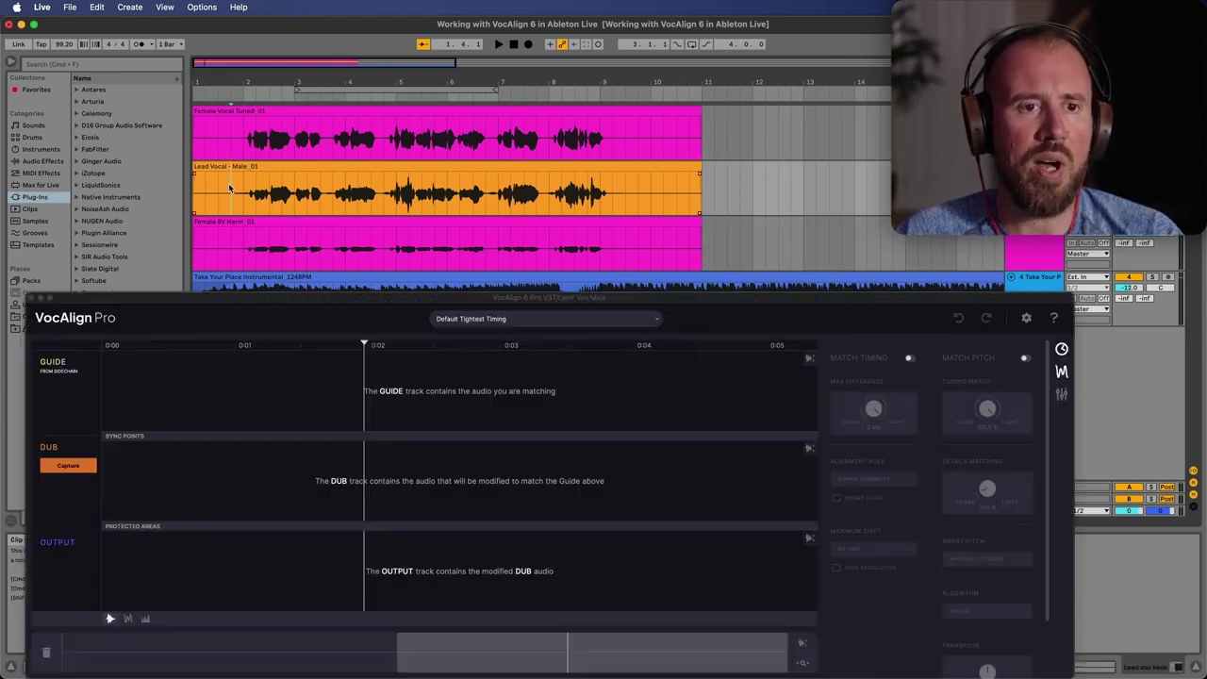
pyautogui.click(79, 463)
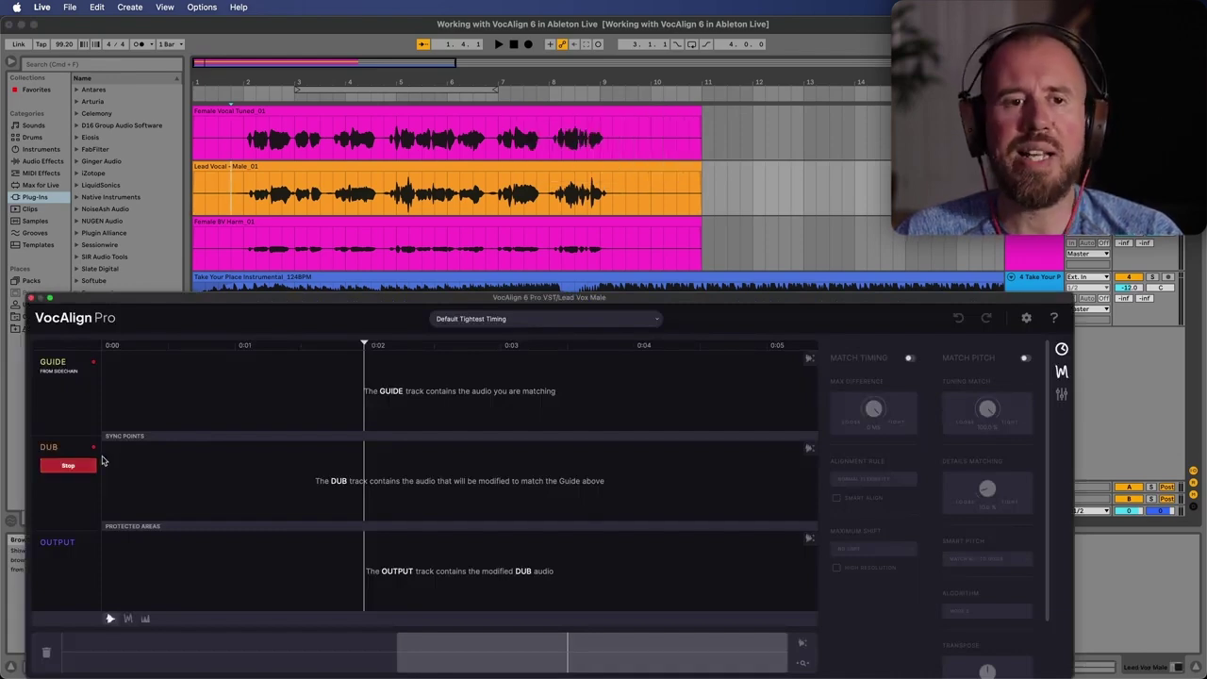
pyautogui.click(228, 228)
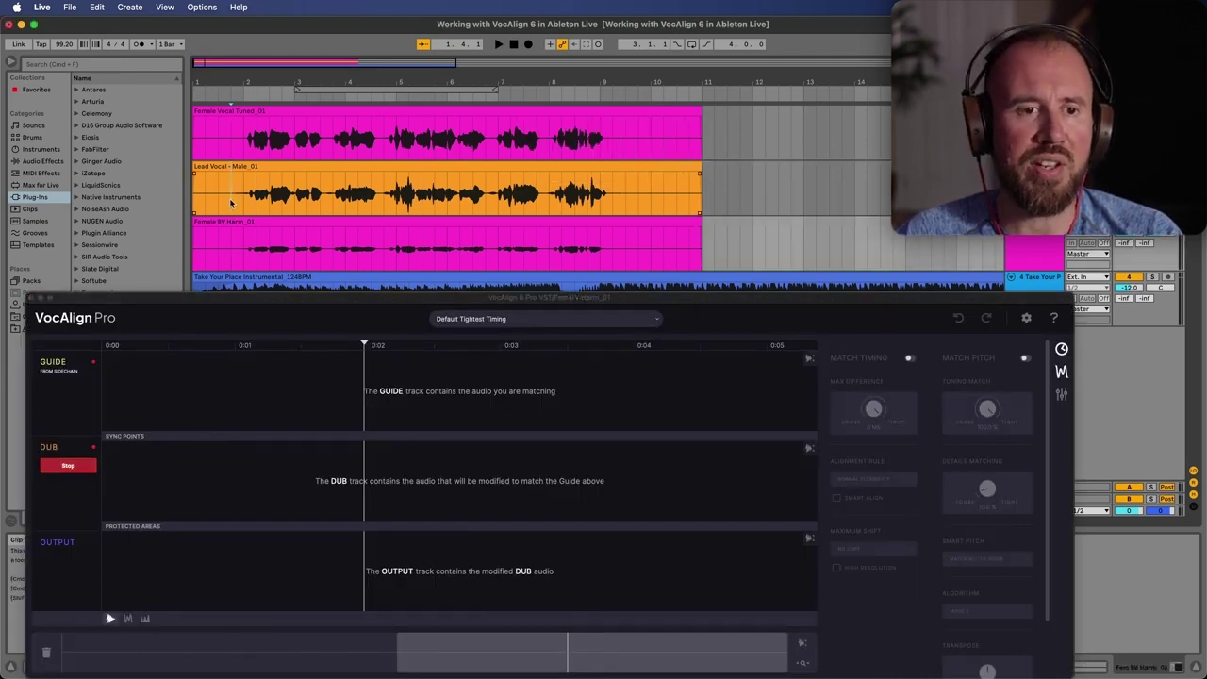
pyautogui.click(230, 203)
pyautogui.press('space')
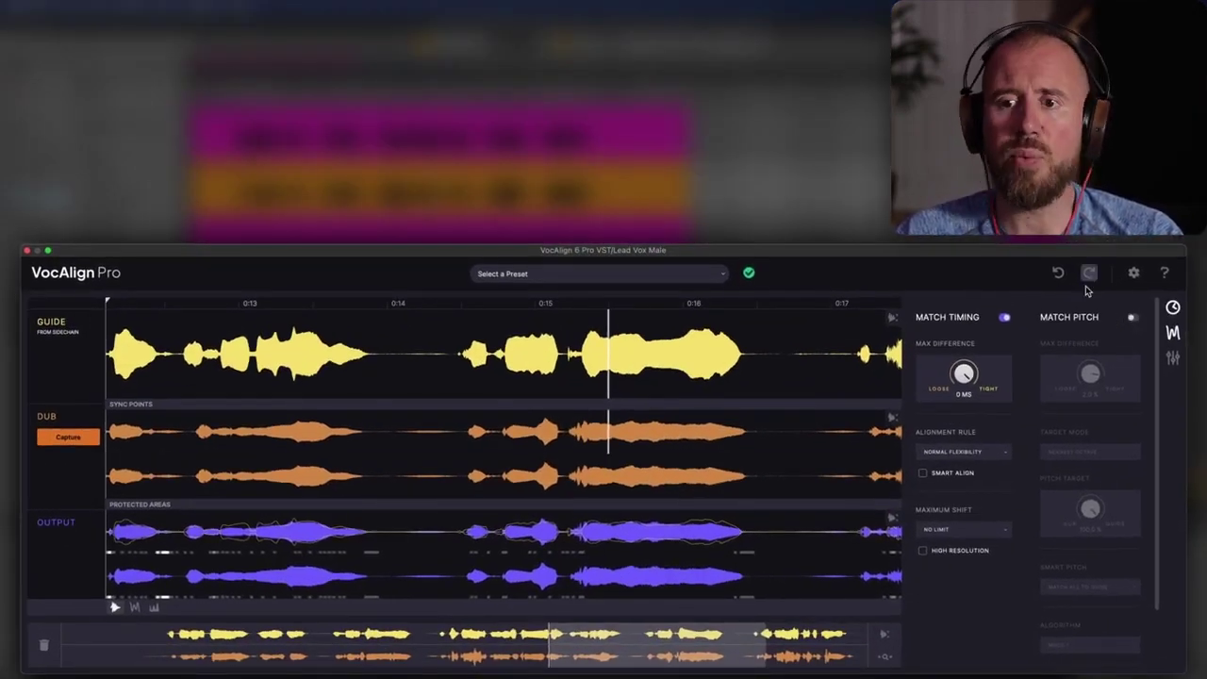
# Enable Match Pitch, with timing Max Difference at 11 ms and pitch Max Difference at 2.3 %
pyautogui.click(1132, 319)
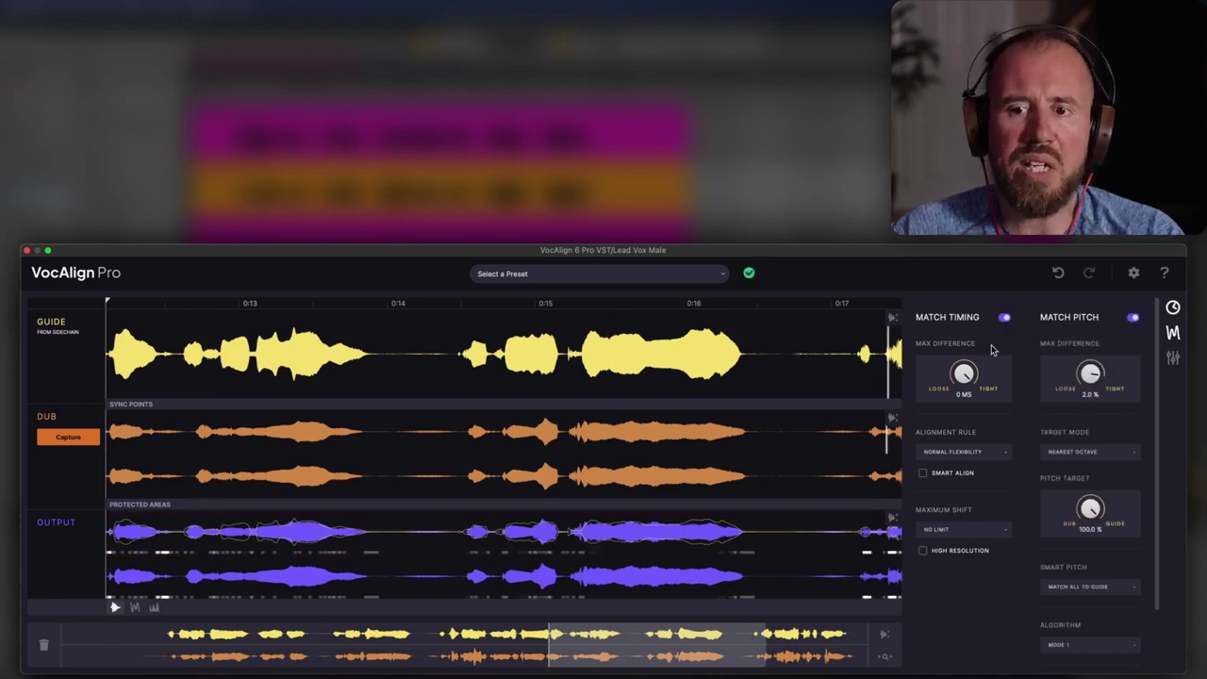
pyautogui.moveTo(977, 375); pyautogui.dragTo(974, 381)
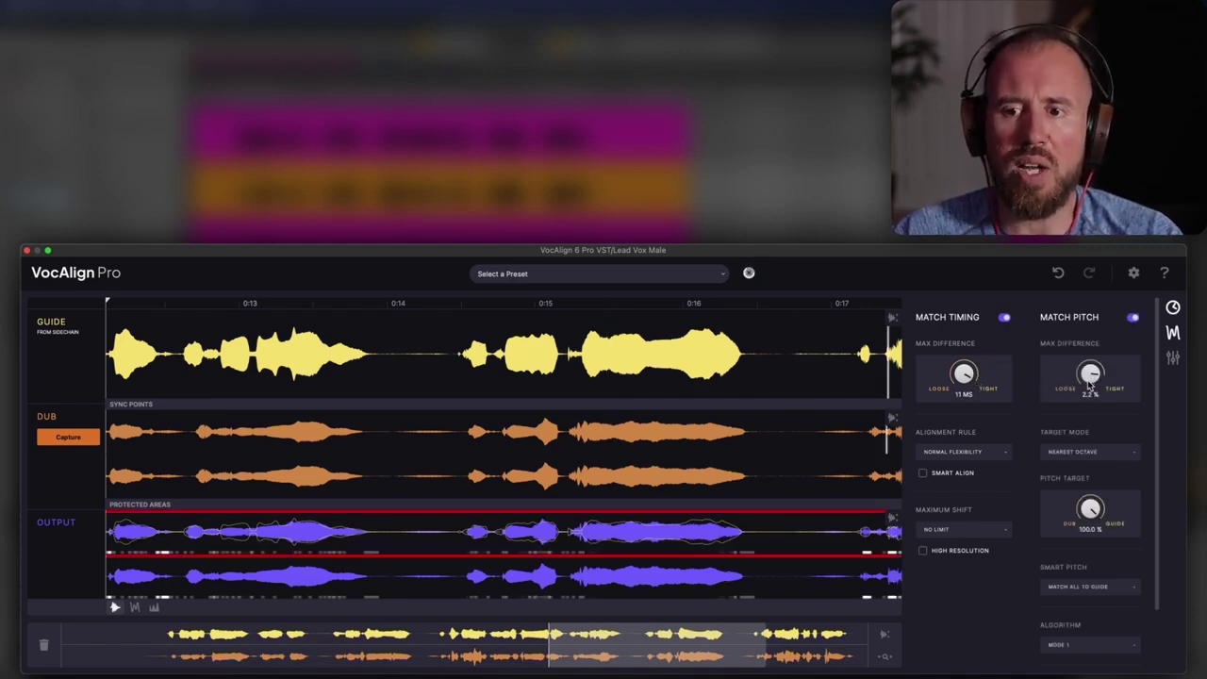
pyautogui.moveTo(1090, 385); pyautogui.dragTo(1090, 381)
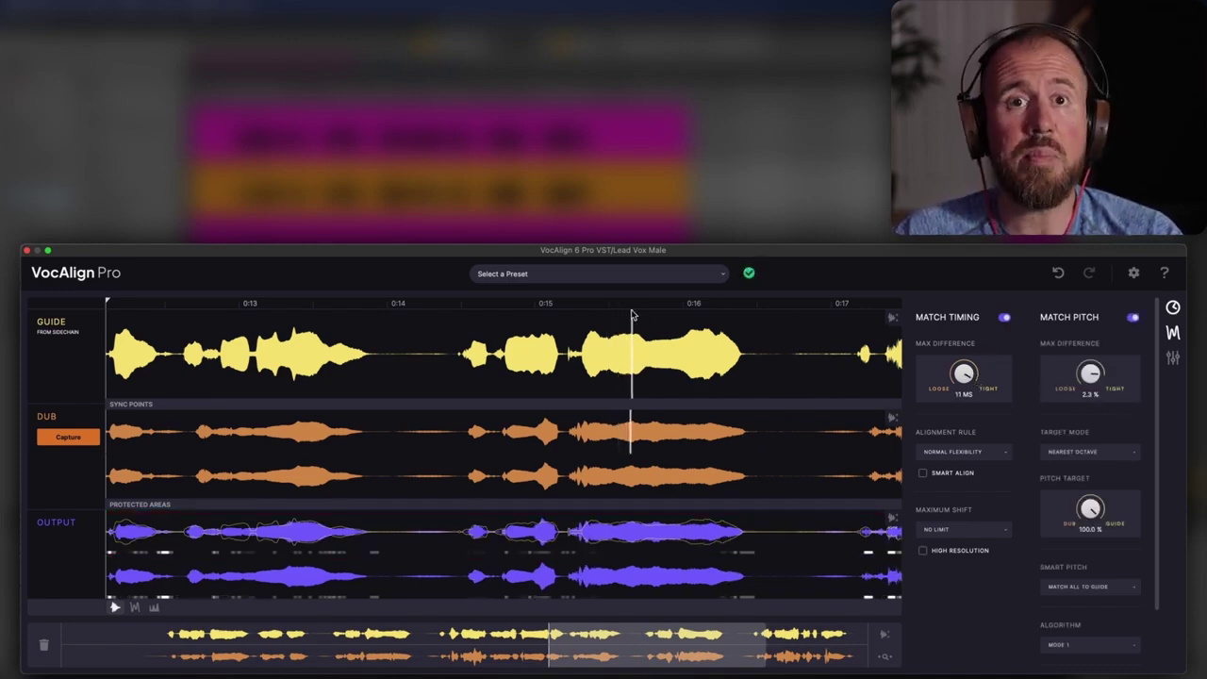